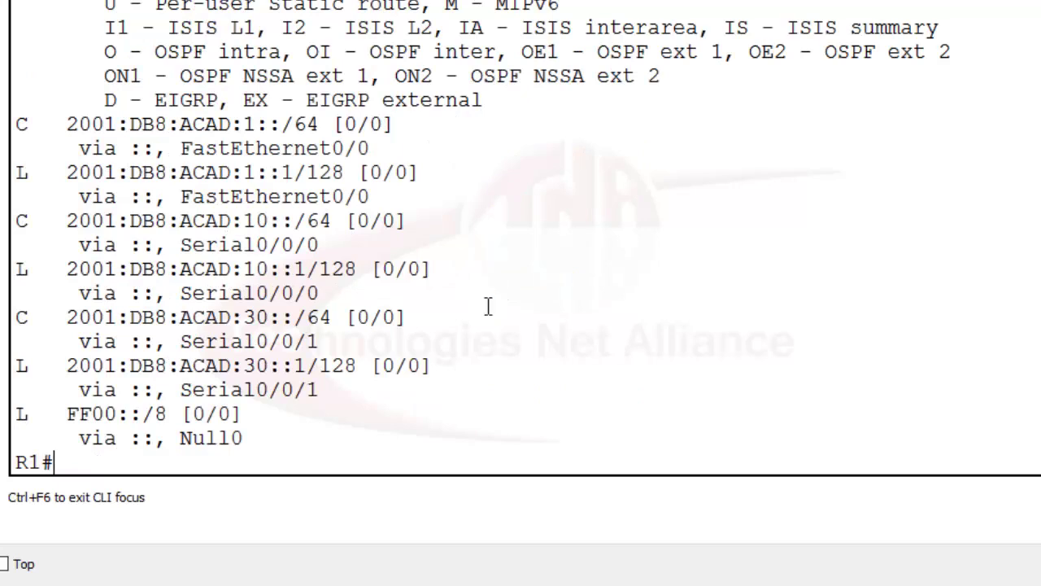
Examine the connected (C) and local (L) entries in R1's IPv6 routing table, including their prefixes and the Null0 route
double_click(24, 121)
click(38, 177)
drag(38, 178, 11, 176)
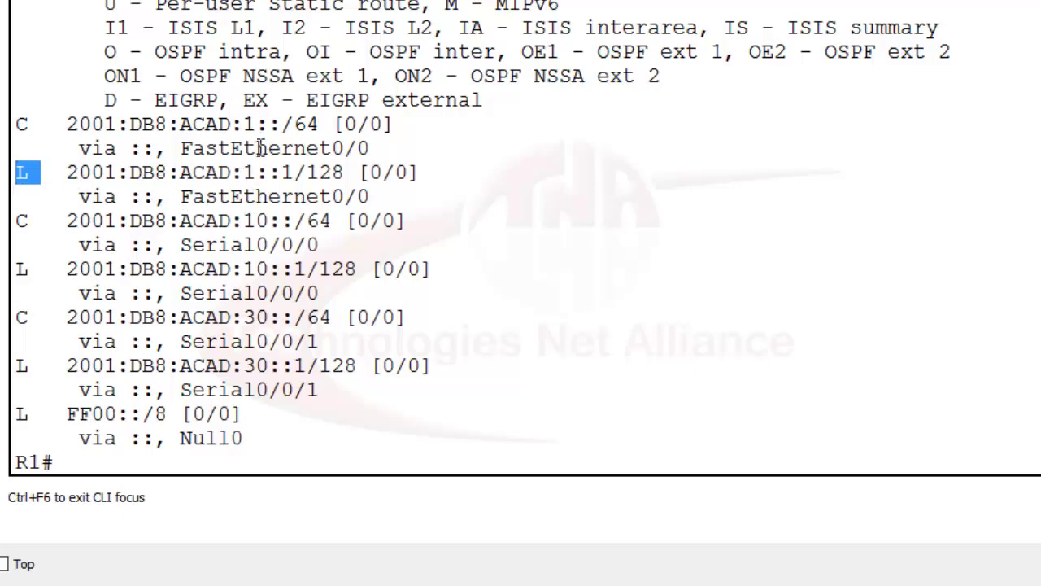
drag(67, 124, 295, 134)
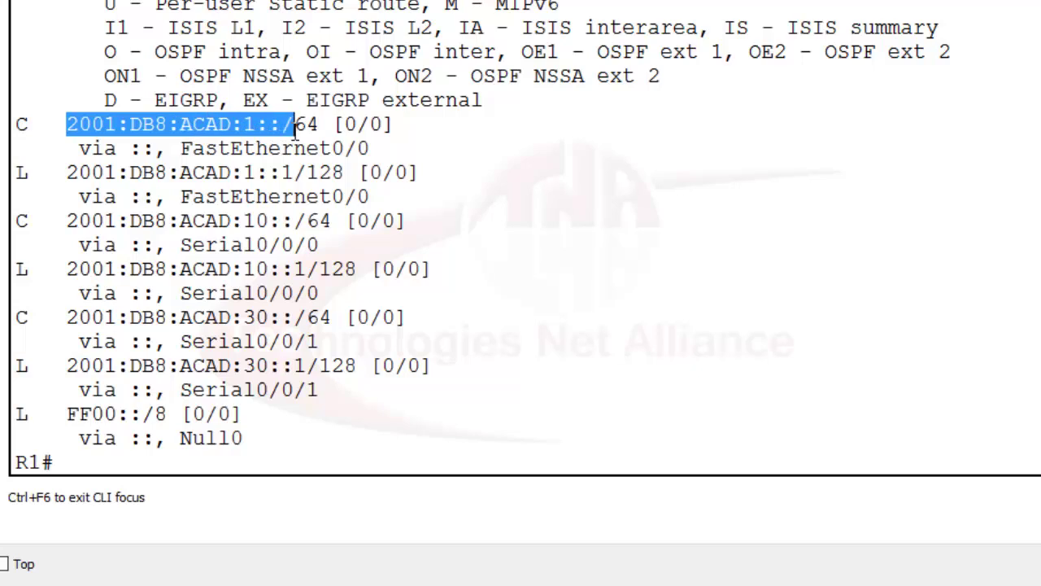
drag(68, 178, 349, 174)
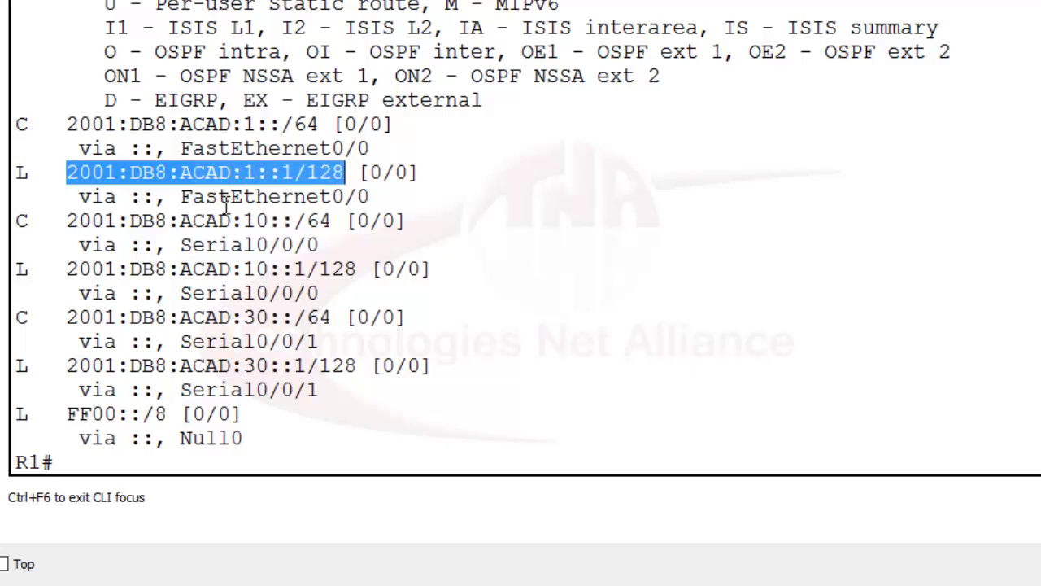
click(177, 244)
drag(67, 221, 334, 218)
drag(53, 317, 330, 319)
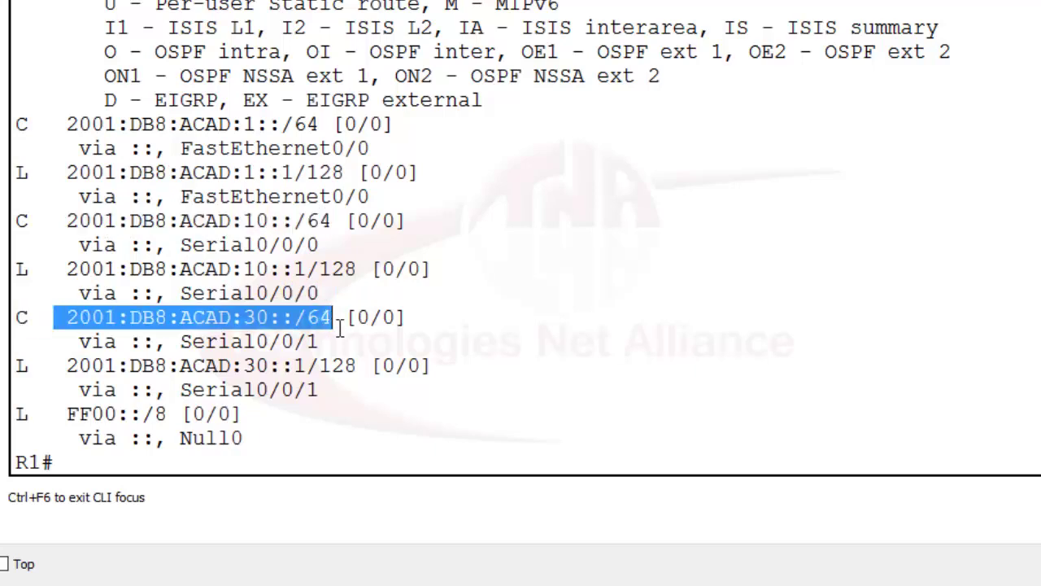
drag(65, 439, 254, 427)
click(259, 425)
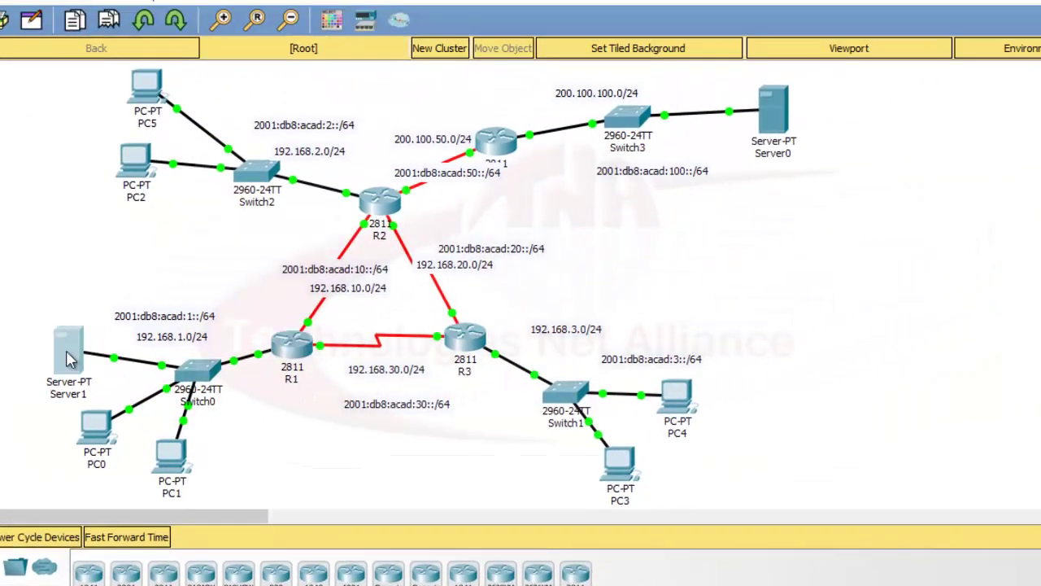
Give Server1 the static IPv4 address 192.168.1.100, subnet mask 255.255.255.0 and default gateway 192.168.1.1
click(70, 359)
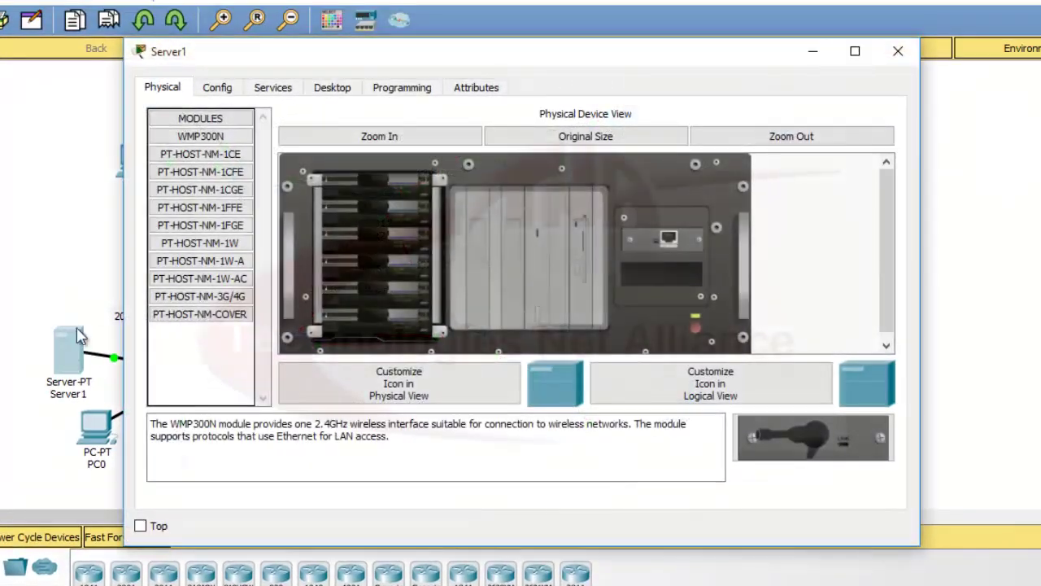
click(227, 92)
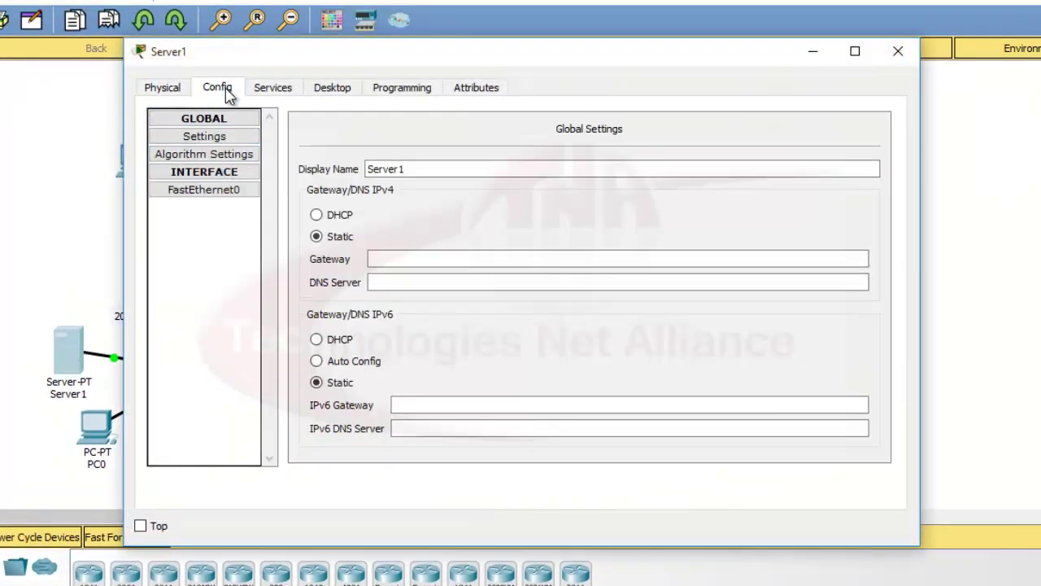
click(325, 86)
click(189, 159)
click(411, 193)
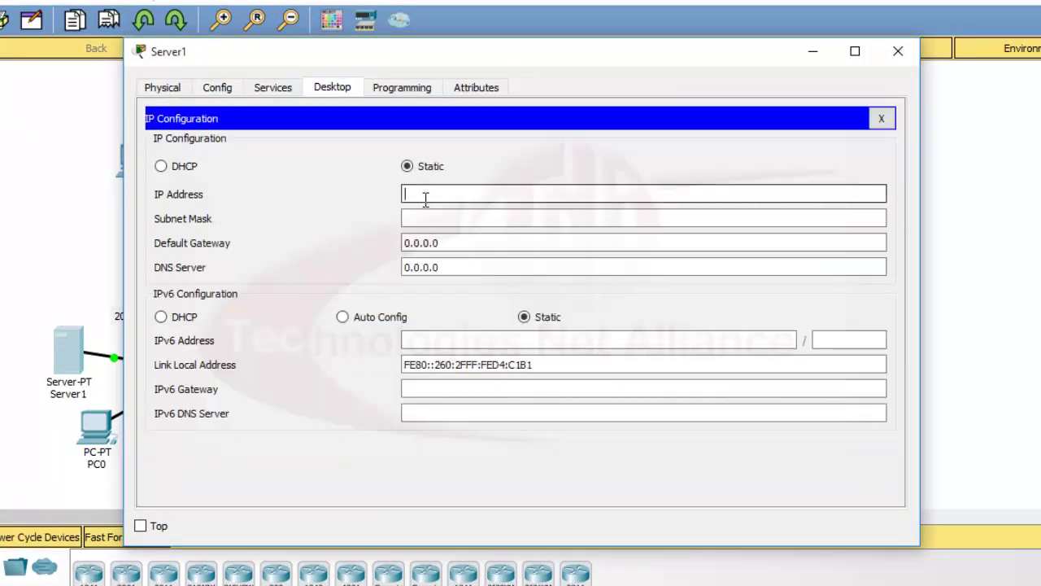
text(192.168.1.100)
key(Tab)
key(Tab)
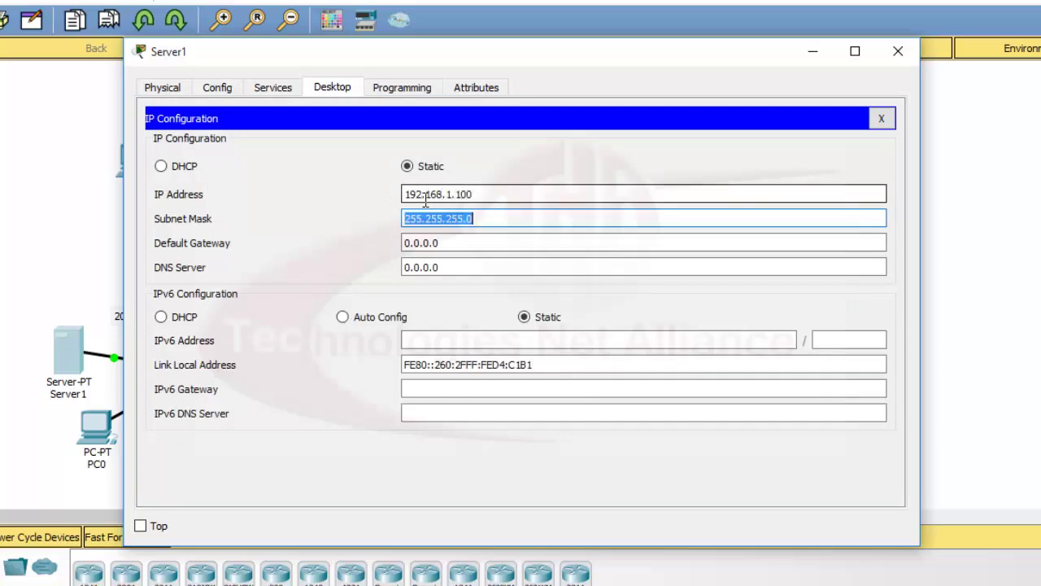
text(192.1)
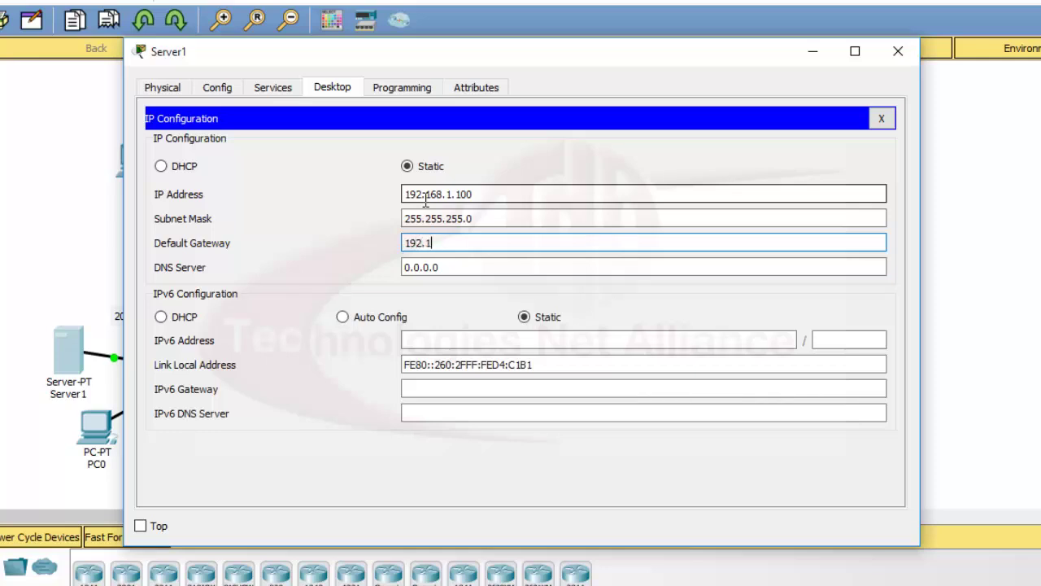
text(68.1.1)
Set Server1's static IPv6 address to 2001:db8:acad:1::100 with prefix length 64, reusing the copied network prefix
right_click(417, 338)
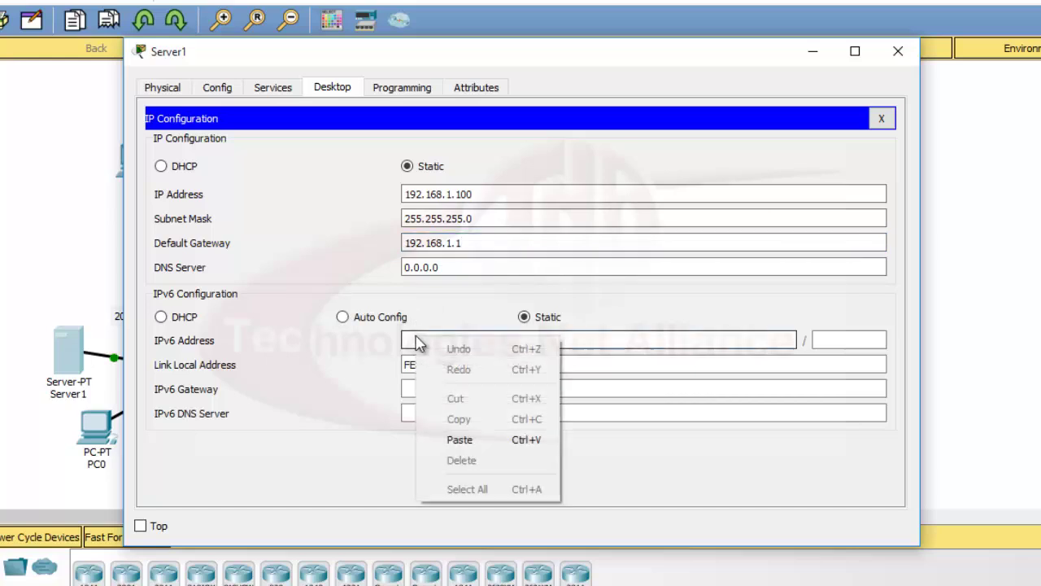
click(475, 439)
click(546, 366)
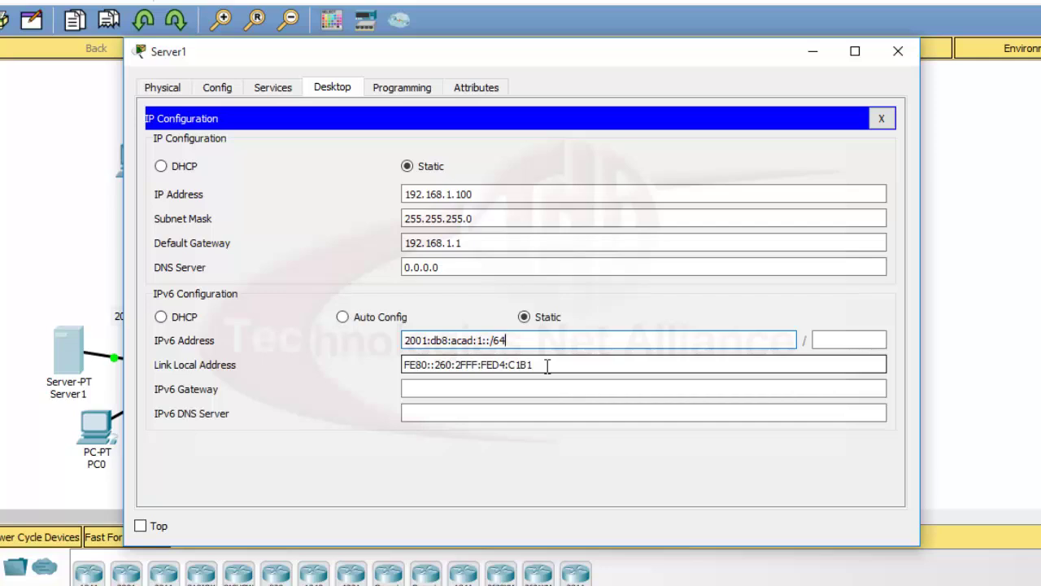
click(825, 340)
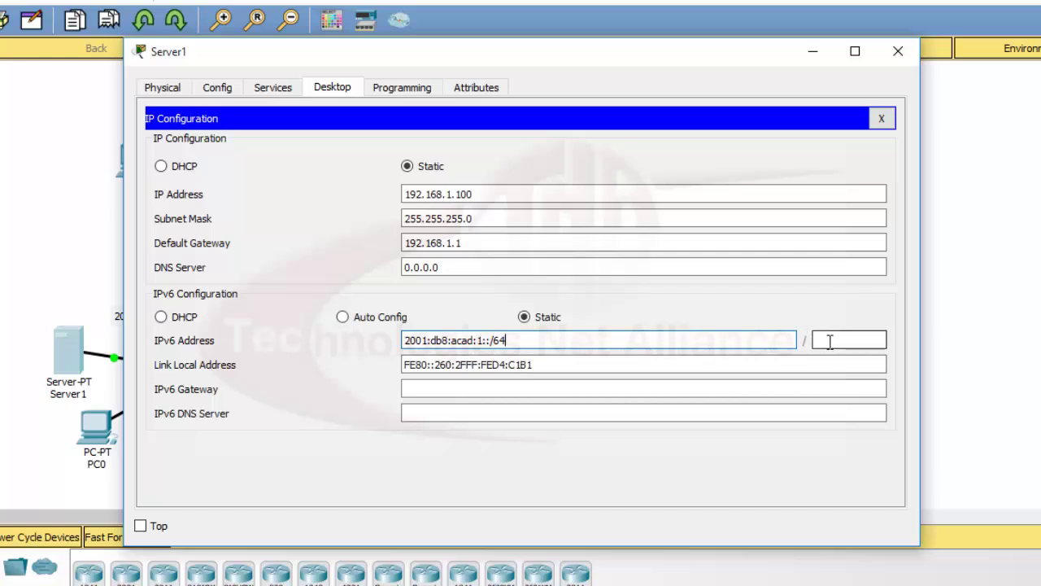
click(580, 340)
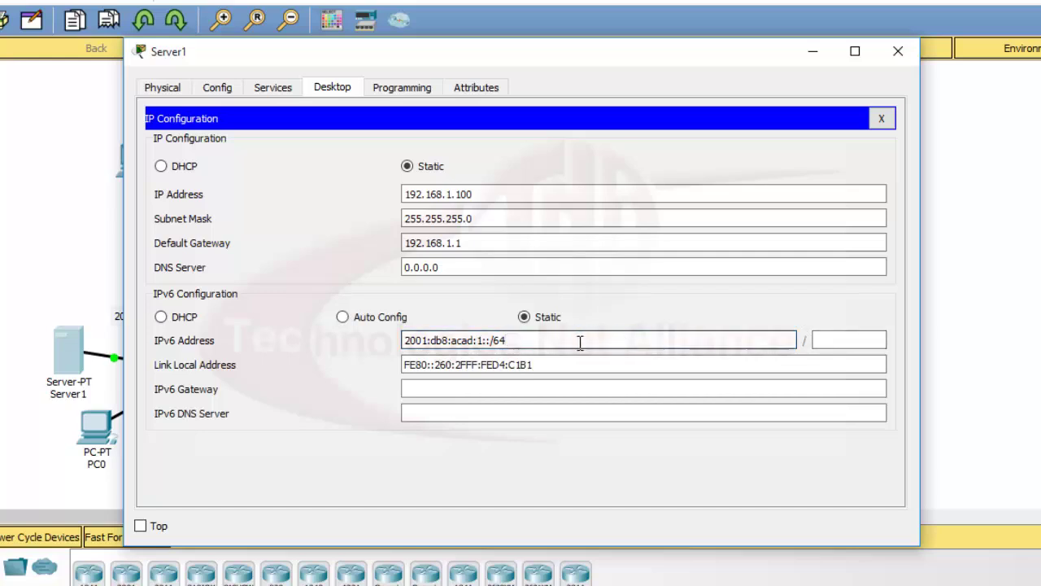
key(BackSpace)
key(BackSpace)
key(BackSpace)
text(100)
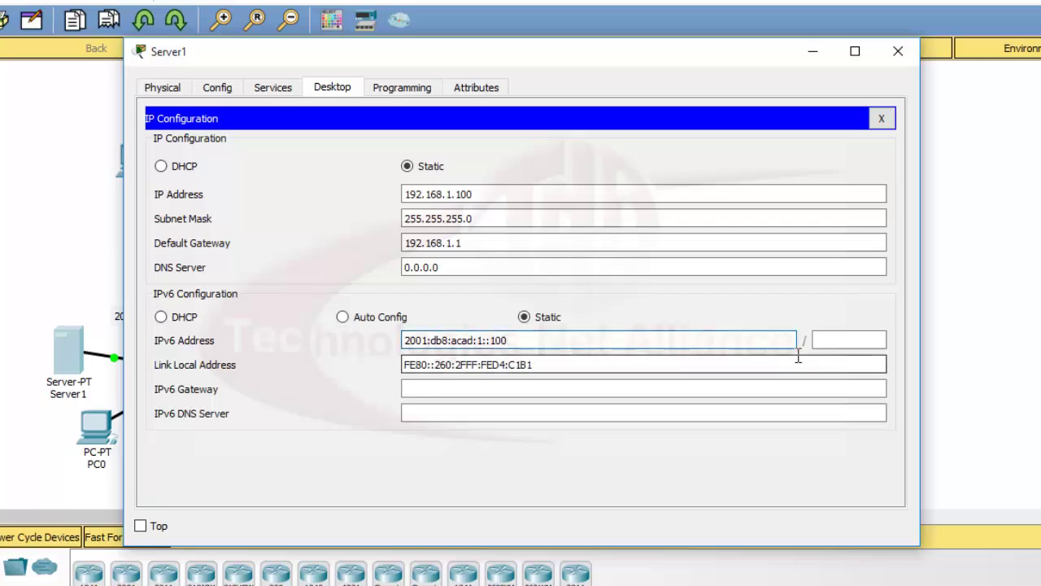
click(833, 343)
text(64)
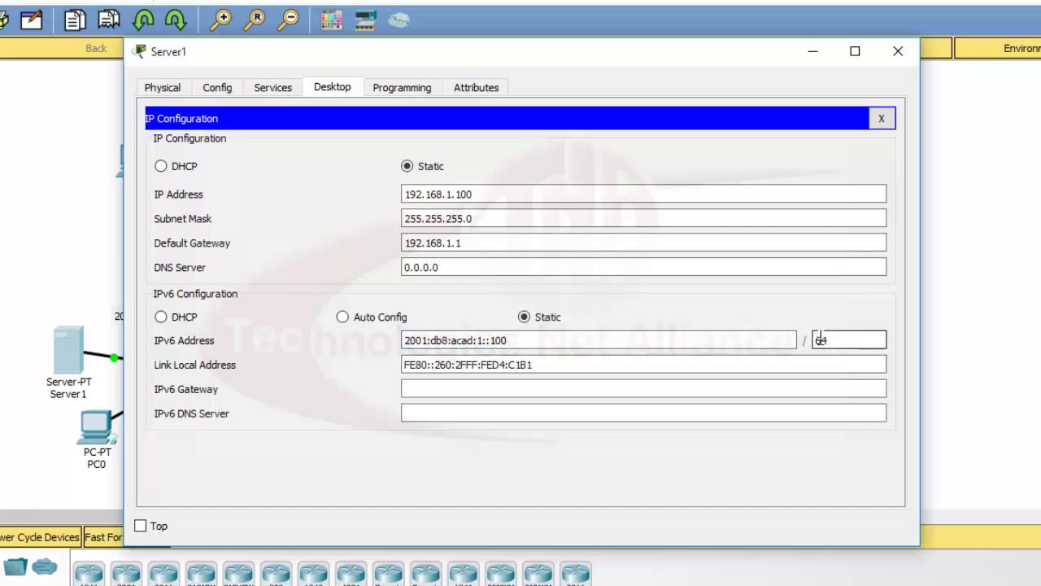
Set Server1's IPv6 gateway to fe80::1 and close the server's configuration
click(429, 369)
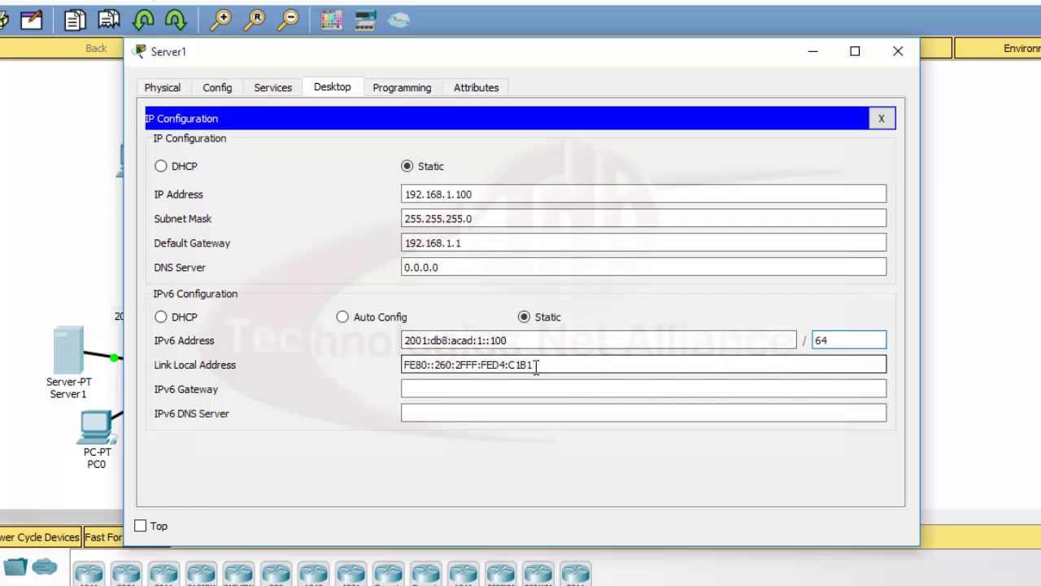
click(409, 388)
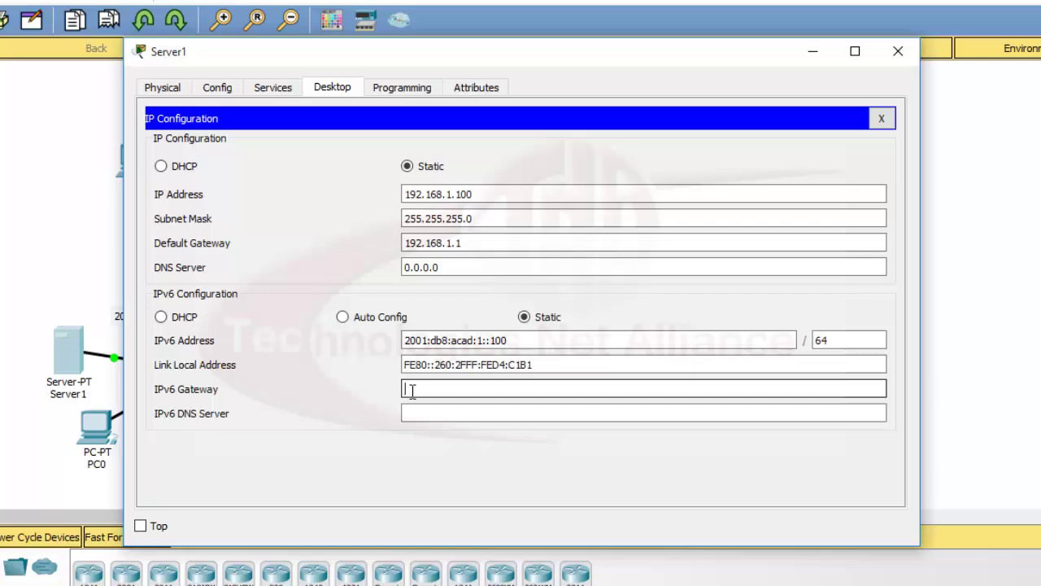
text(fe80::1)
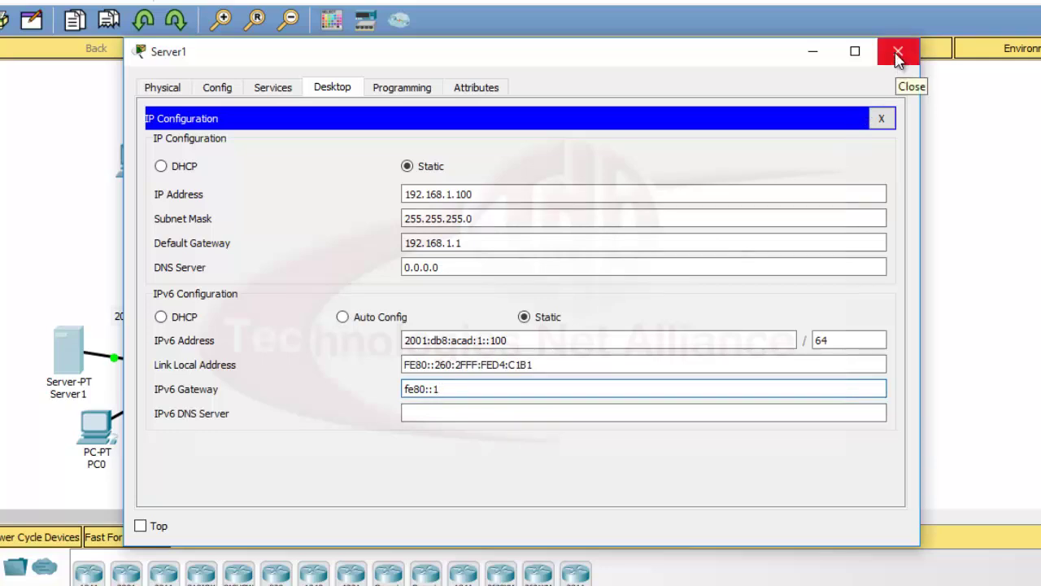
click(885, 119)
click(898, 50)
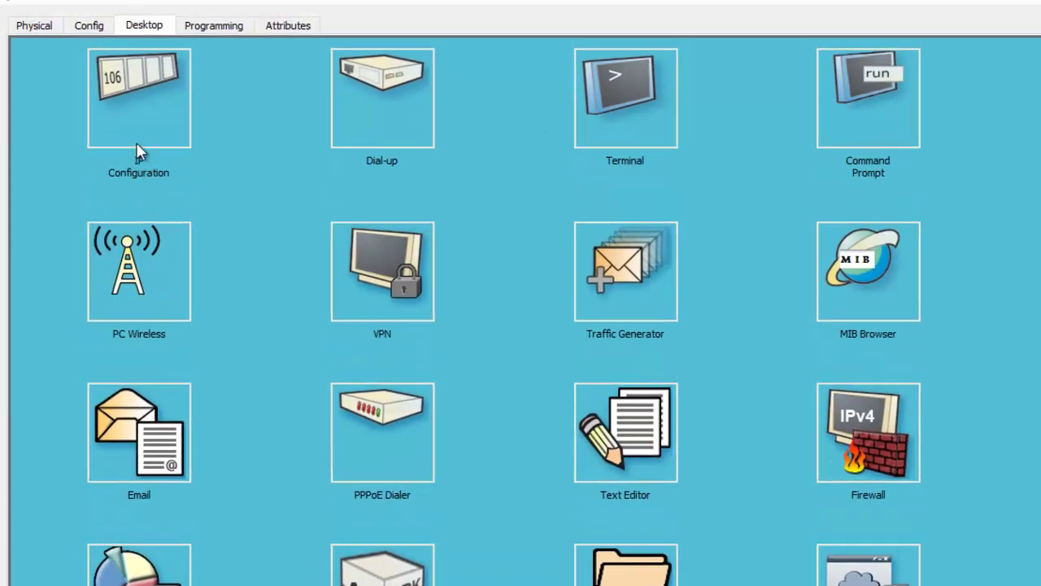
Open the PC's IP configuration, switch its IPv6 addressing to Auto Config and inspect the link-local address
click(137, 151)
click(480, 157)
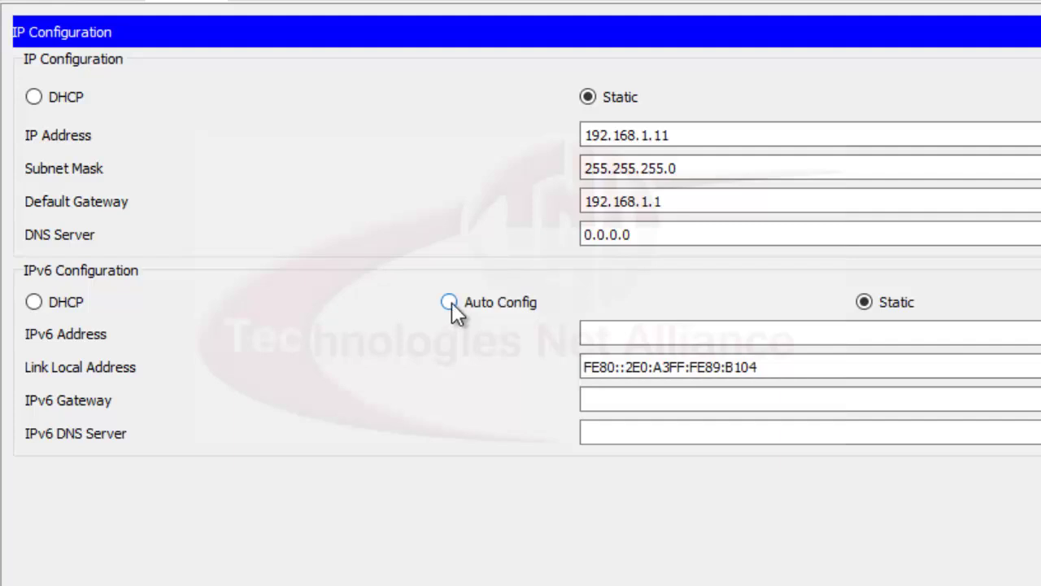
click(449, 302)
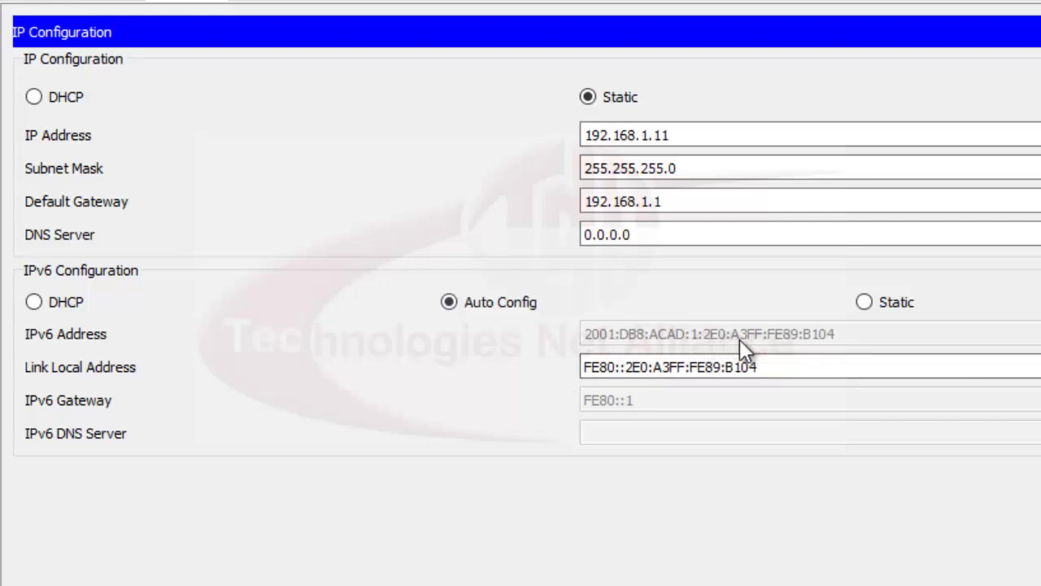
drag(757, 366, 621, 367)
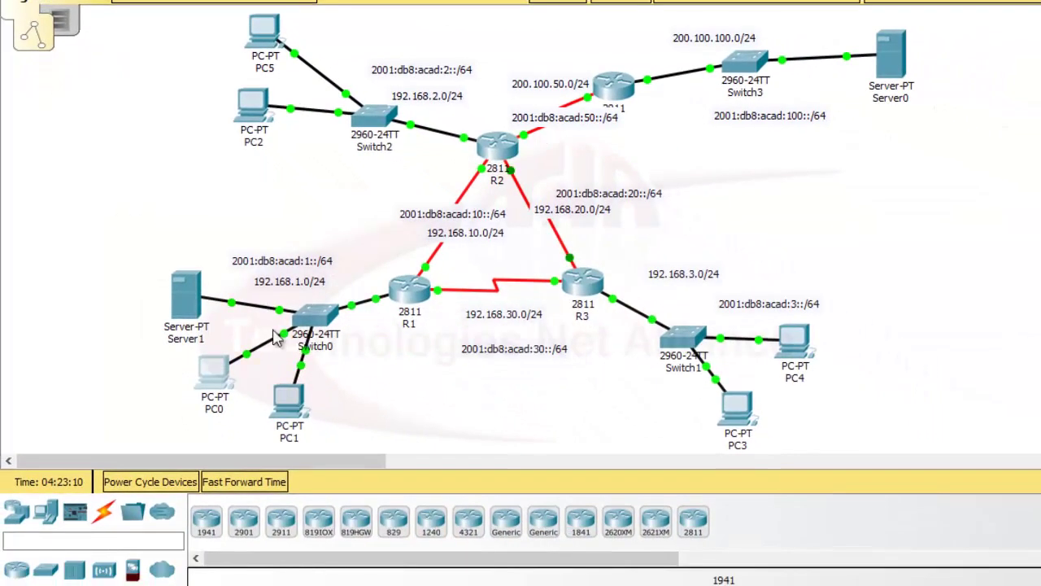
In R1's command line, enter global configuration mode and create an IPv6 DHCP pool named LAN1
click(409, 294)
click(292, 436)
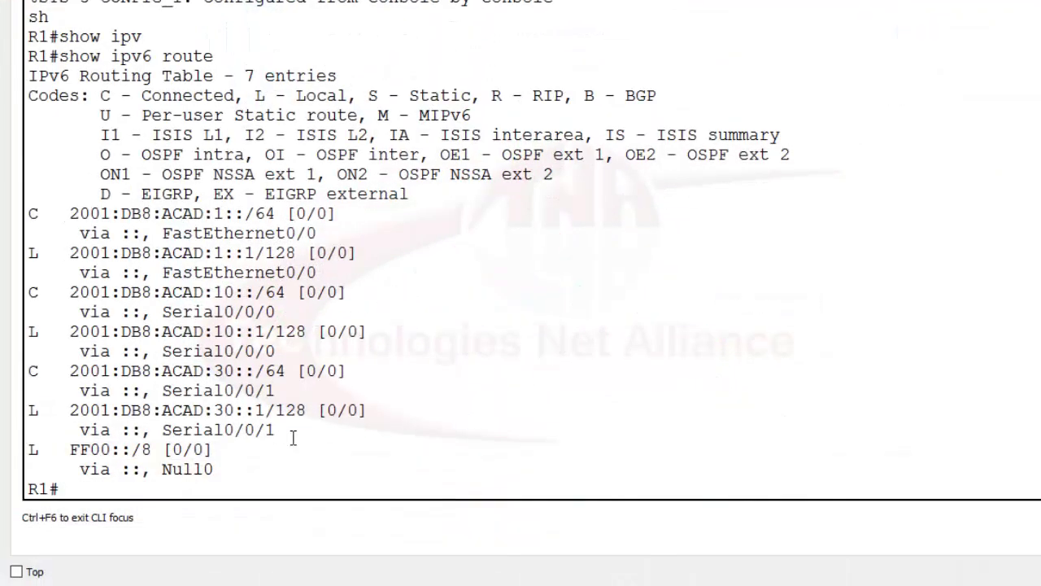
key(Return)
text(conf t)
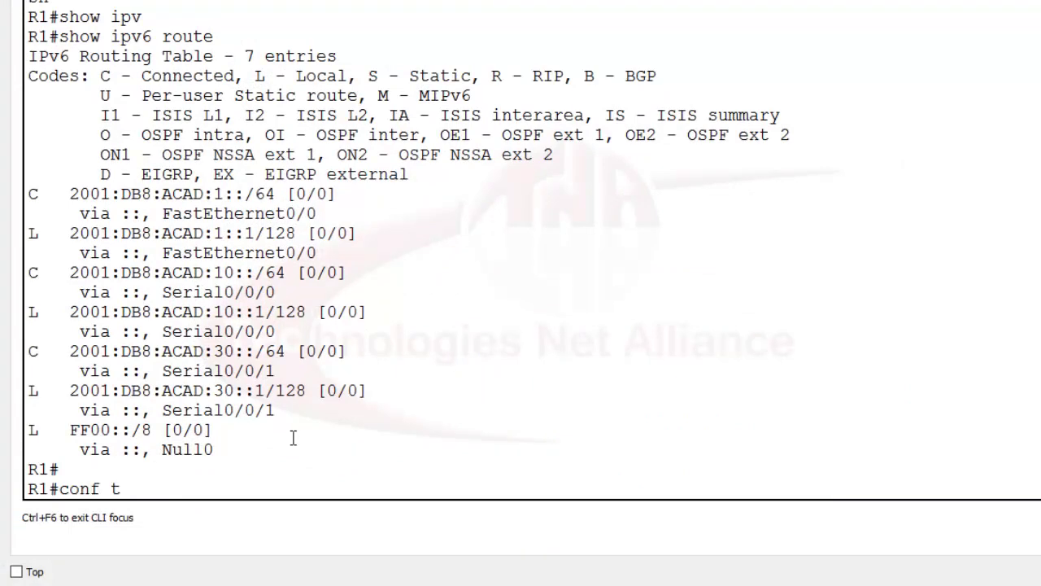
key(Return)
text(ipv)
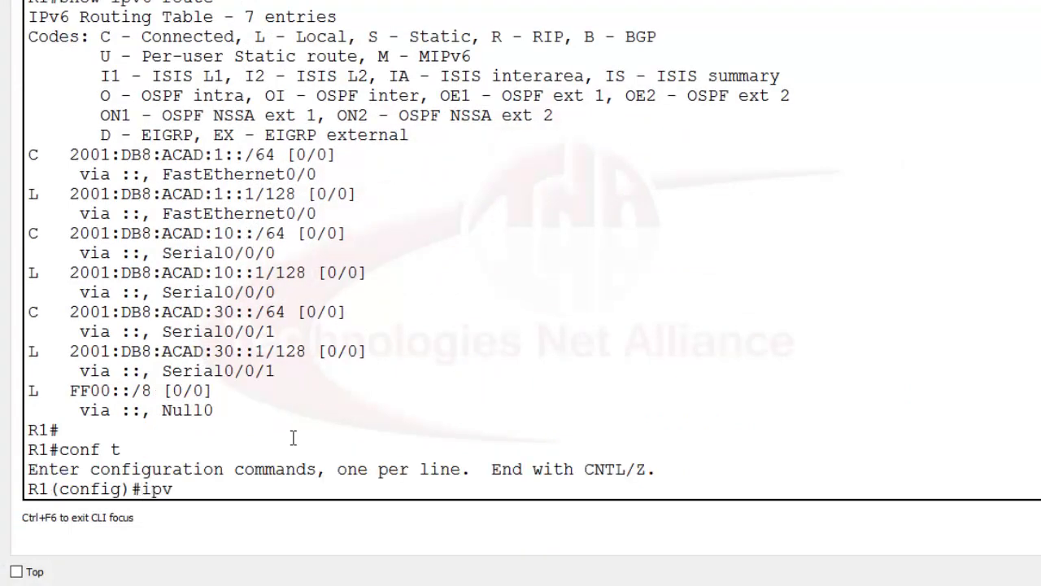
key(Tab)
text(dh)
key(Tab)
text(po)
key(Tab)
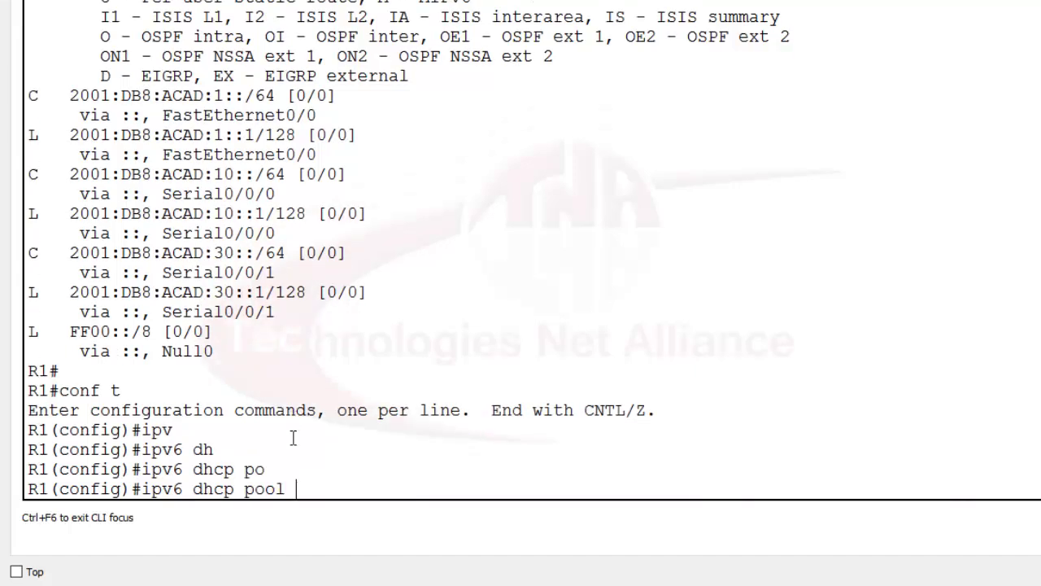
text(LAN1)
key(Return)
List the pool's available commands, set its dns-server to 2001:db8:acad:1::100 and exit DHCPv6 configuration mode
text(?)
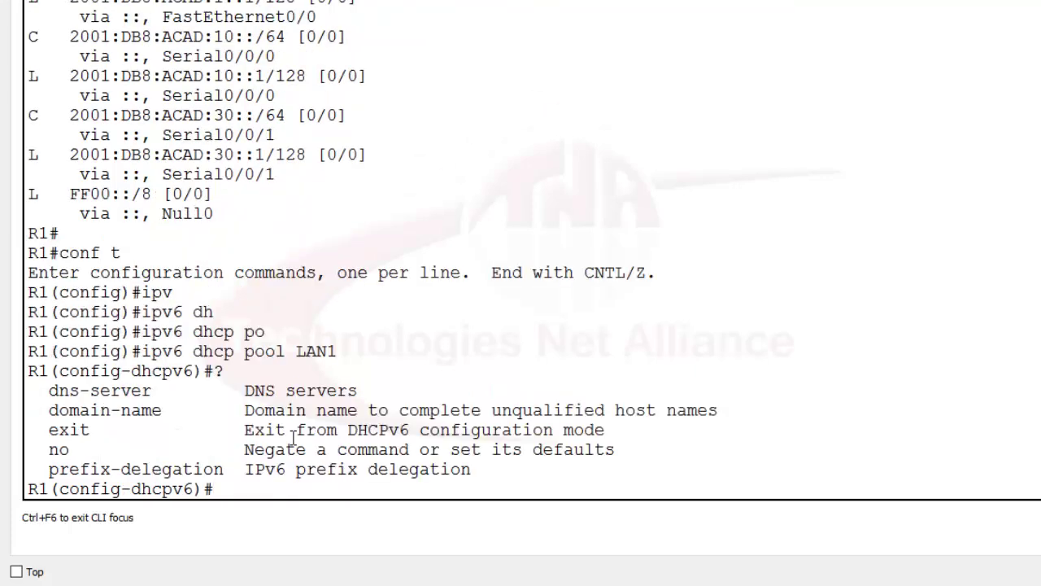
text(dns)
key(Tab)
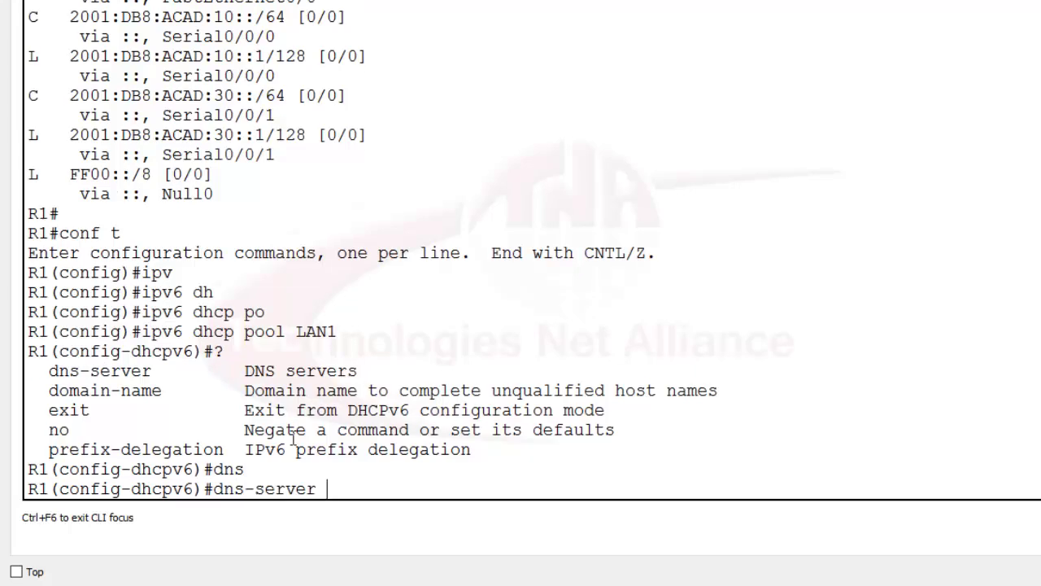
text(?)
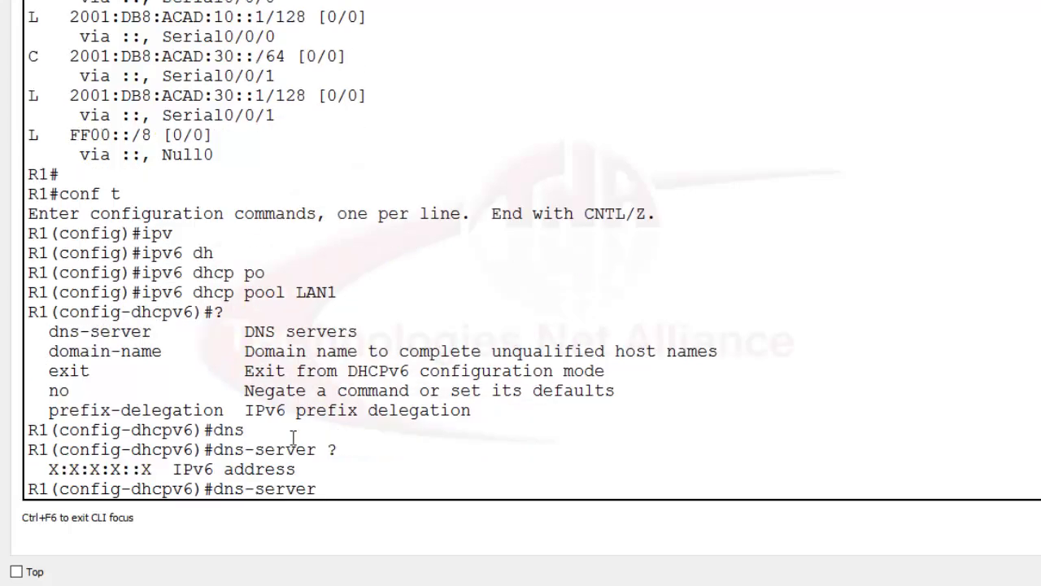
right_click(345, 488)
click(370, 517)
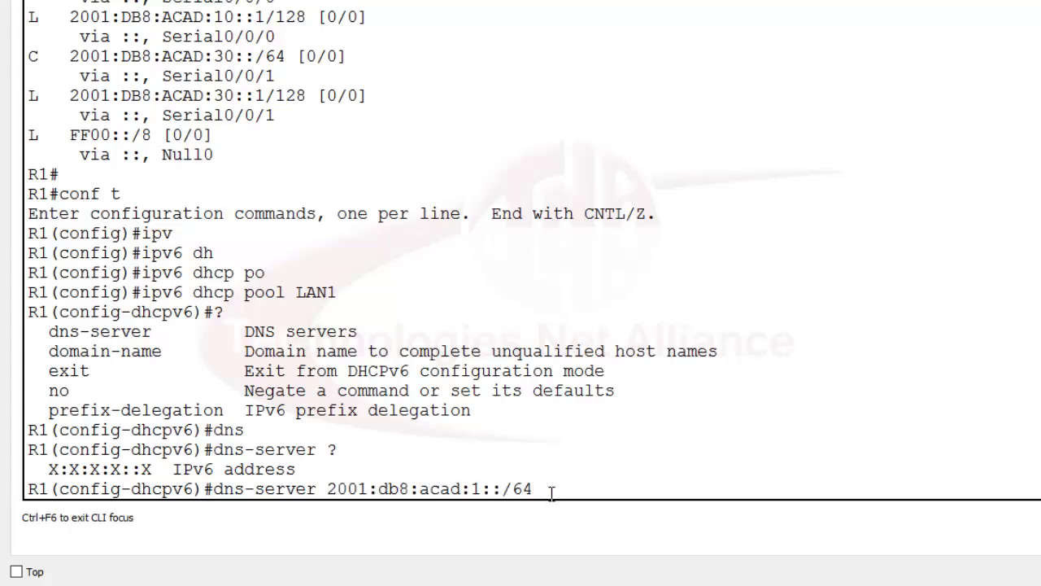
key(BackSpace)
key(BackSpace)
key(BackSpace)
text(100)
key(Return)
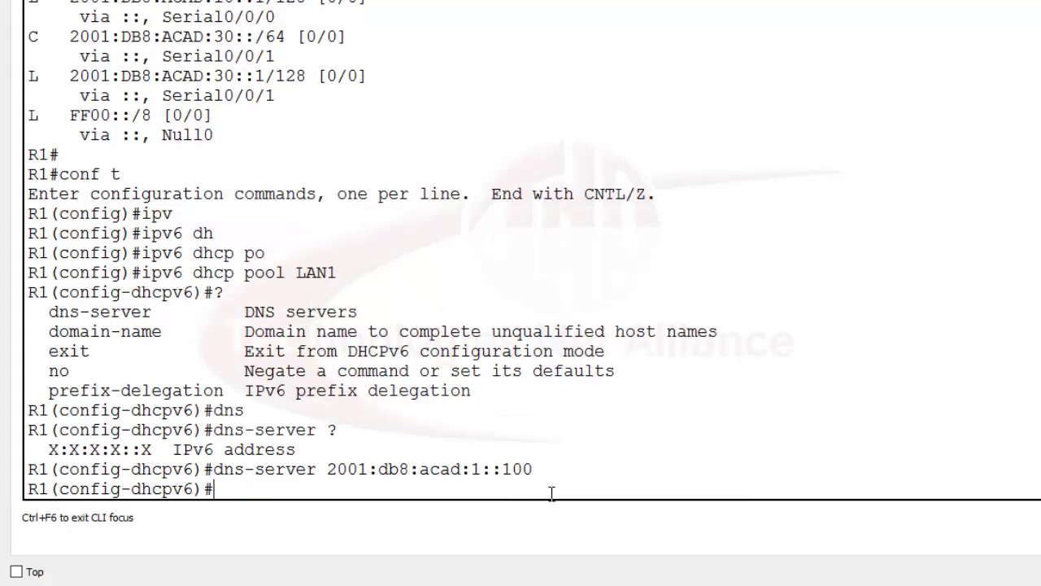
text(exit)
key(Return)
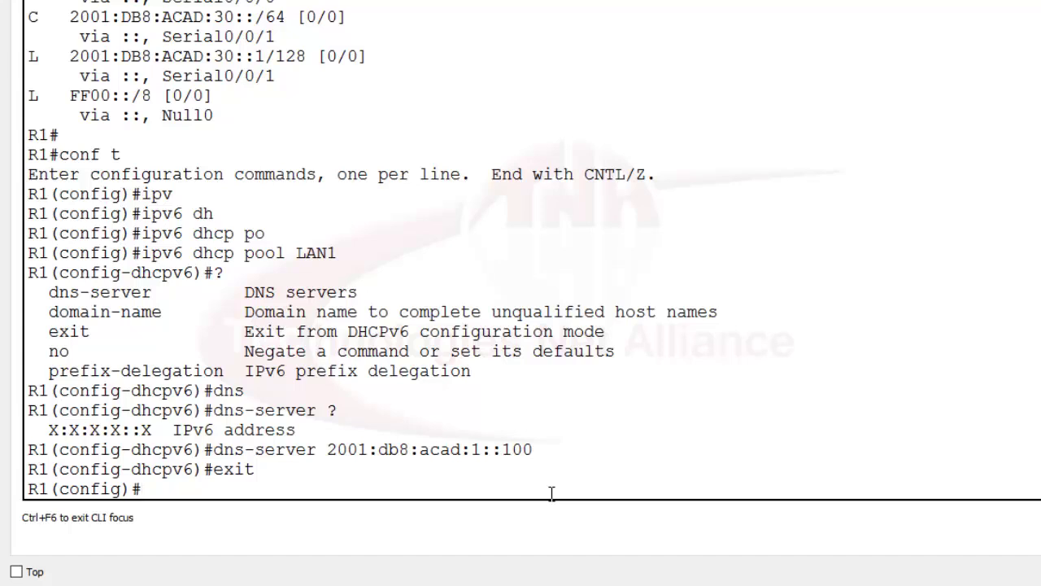
On R1's interface f0/0, check the ipv6 dhcp options and assign pool LAN1 as the interface's DHCPv6 server pool
text(int f0/0)
key(Return)
text(ipv)
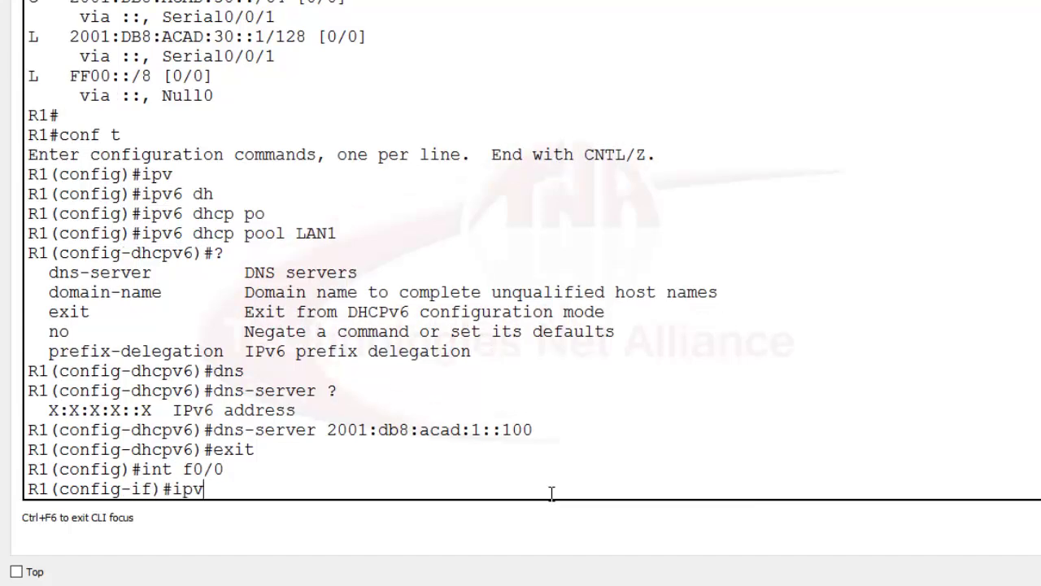
key(Tab)
text(dh)
key(Tab)
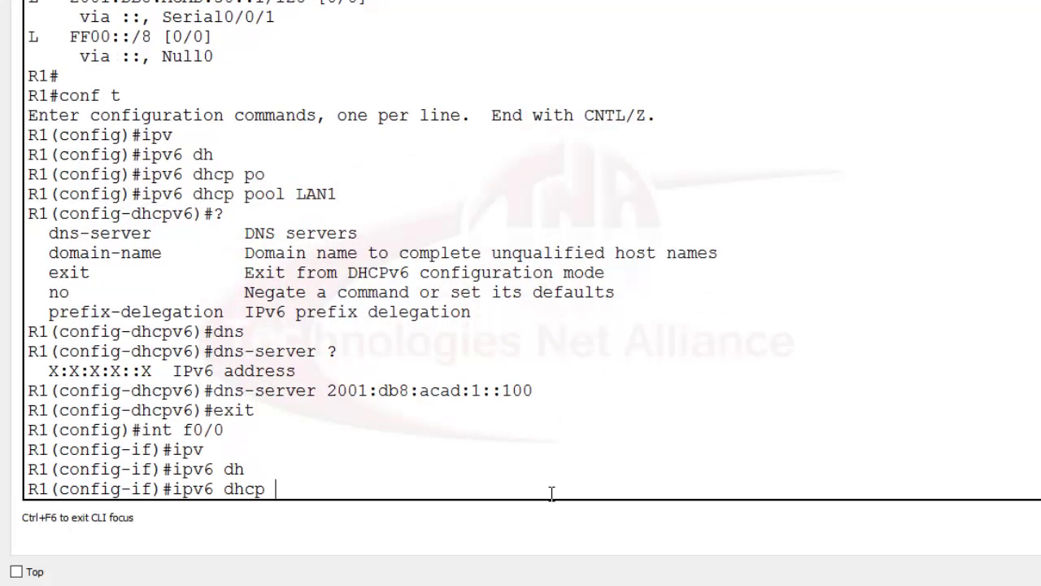
text(?)
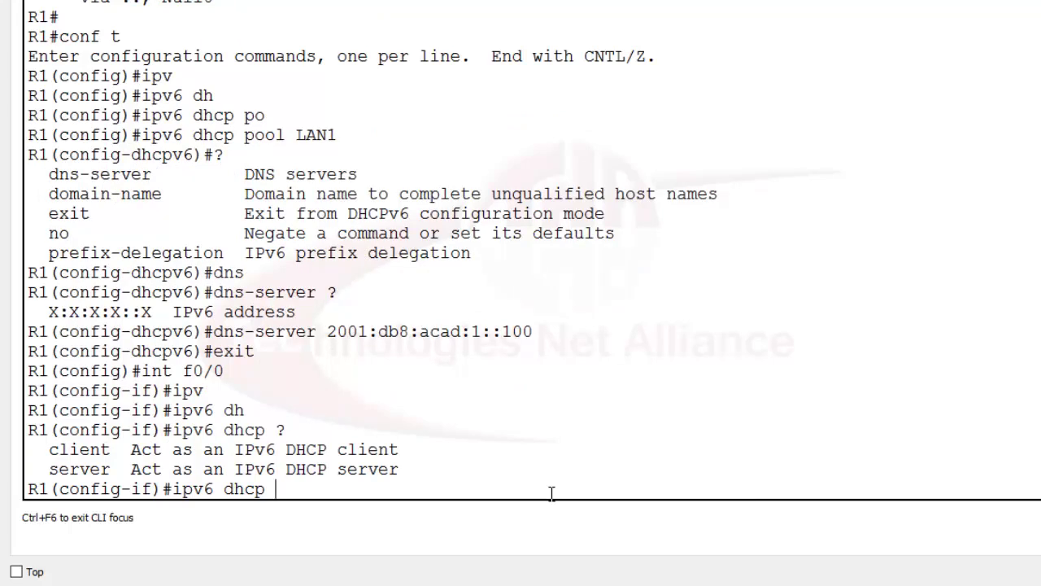
text(ser)
key(Tab)
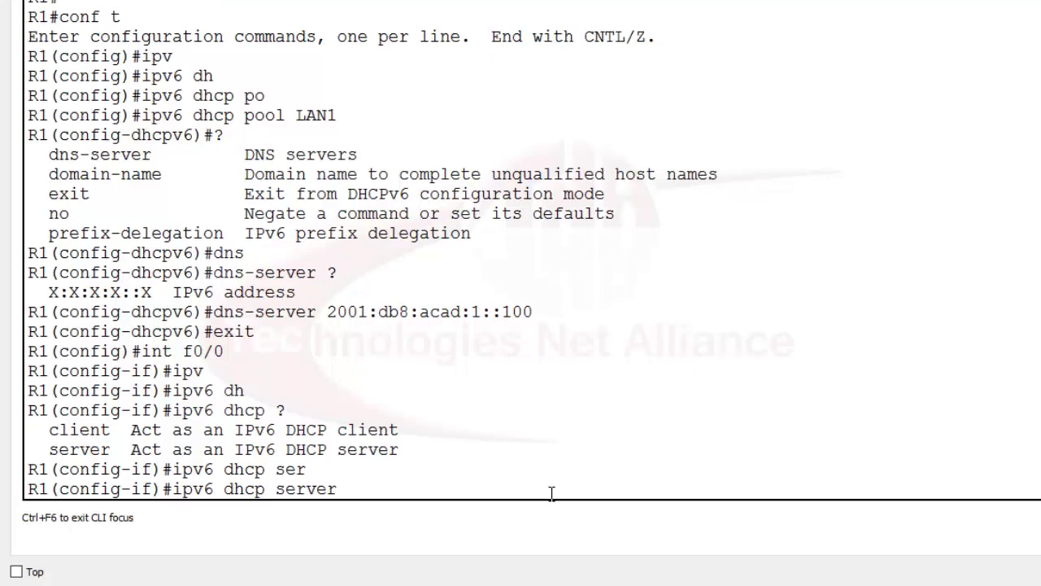
text(?)
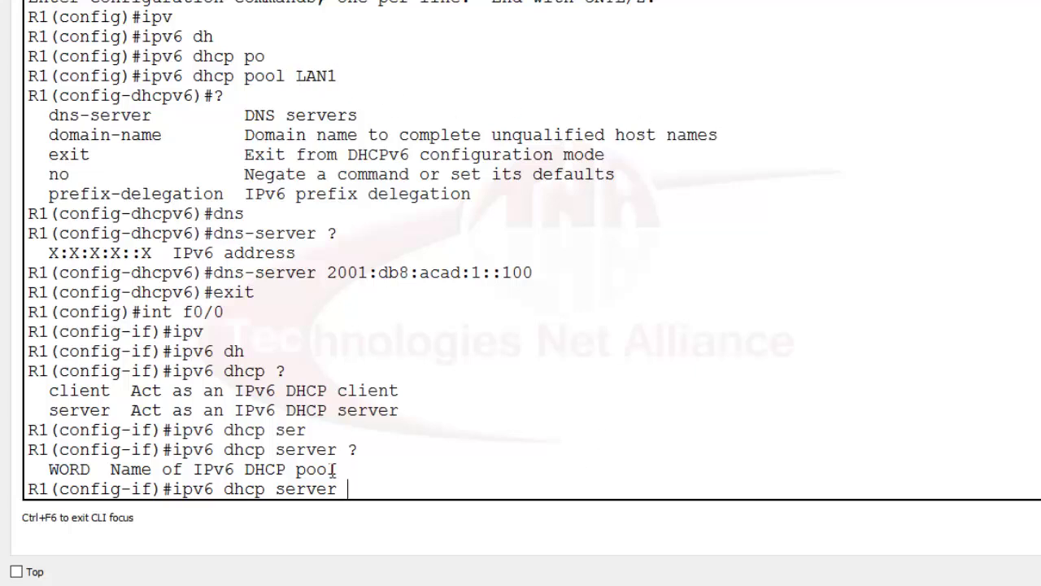
text(LAN1)
key(Return)
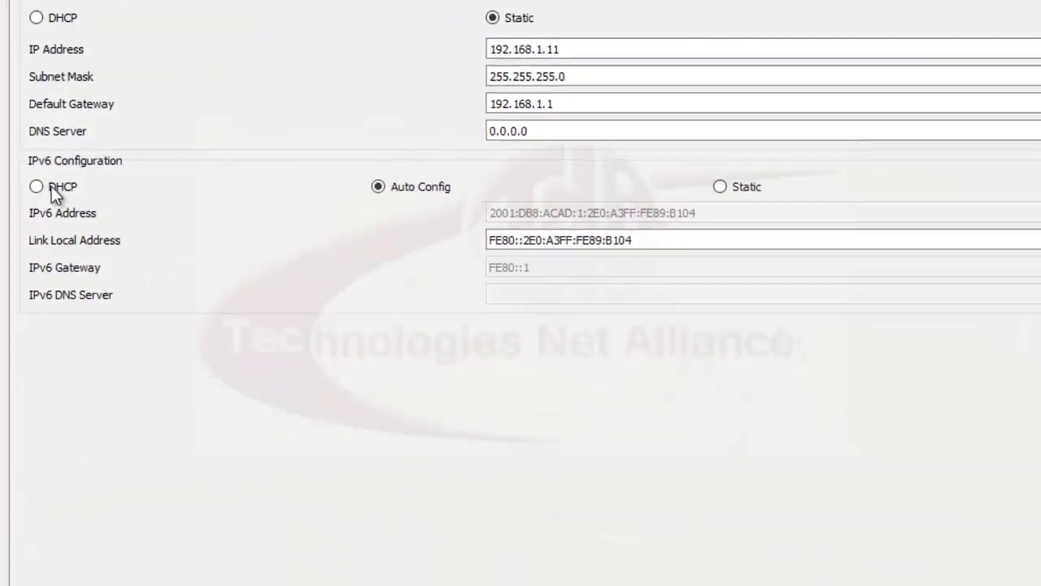
Switch the PC's IPv6 configuration to DHCP to check the DNS server, and return it to Auto Config
click(36, 193)
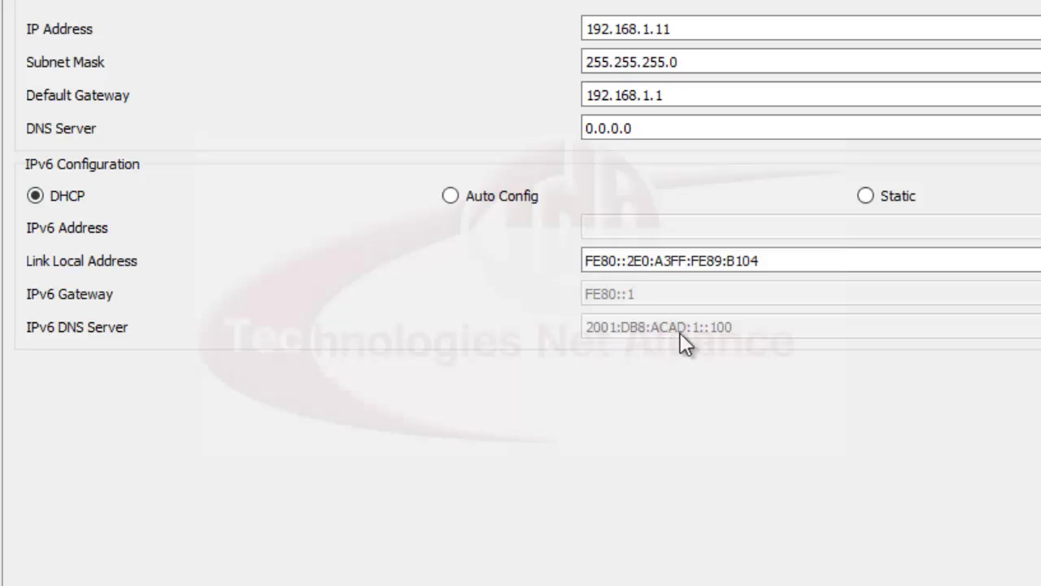
click(451, 196)
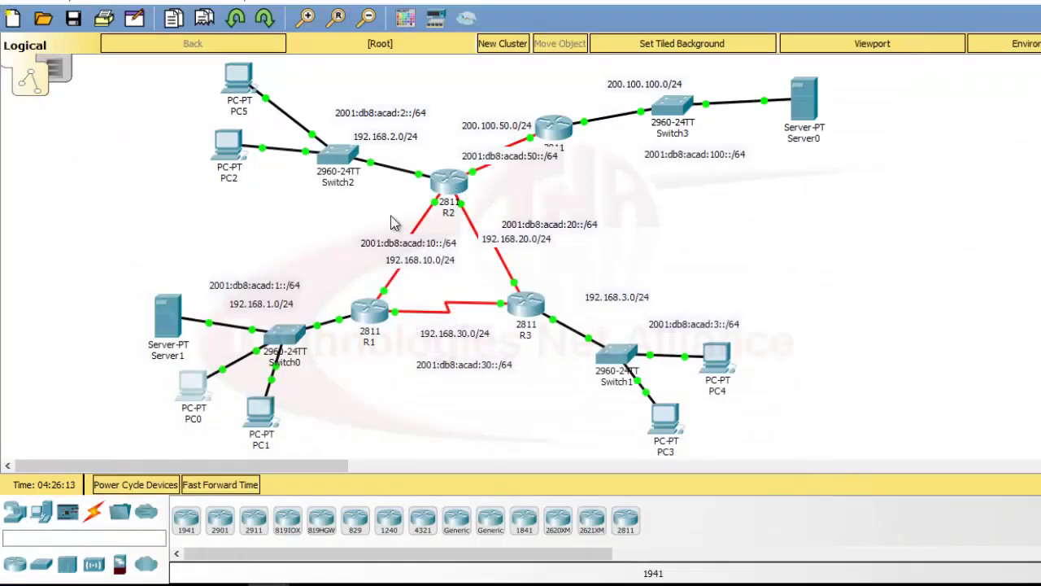
Open router R2's command line in a maximized window and enter privileged EXEC mode
mouse_move(447, 192)
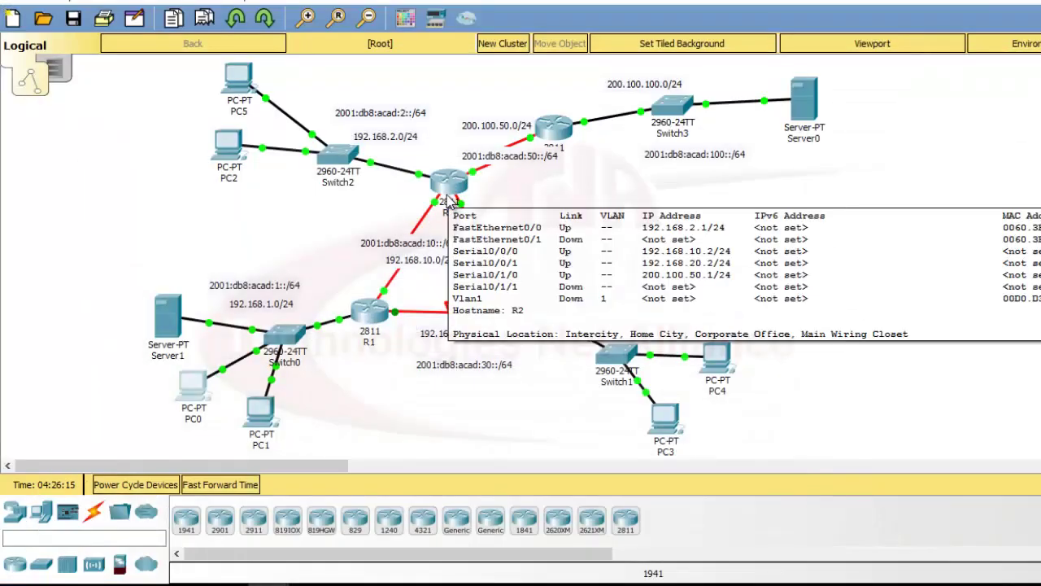
click(447, 192)
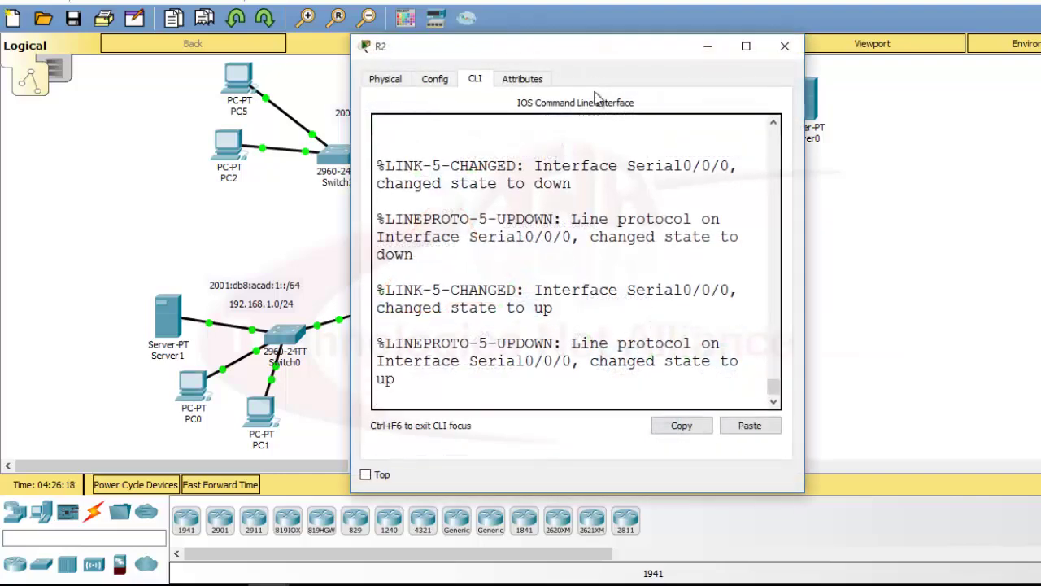
click(746, 47)
click(559, 237)
key(Return)
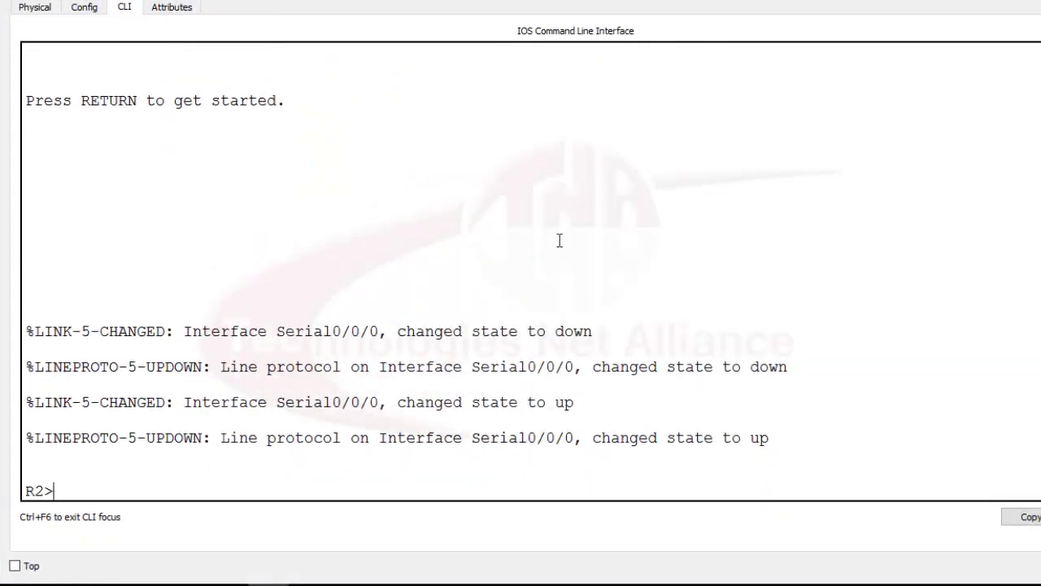
text(en)
key(Return)
Display the brief IP interface summary on R2 with show ip interface brief
text(sh ip)
text(inter)
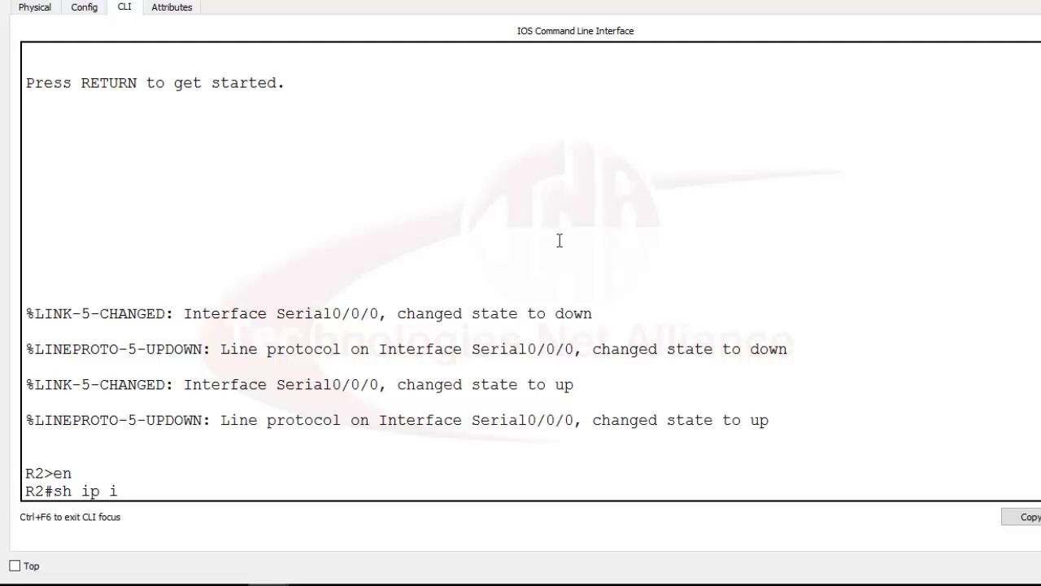
key(Tab)
text(br)
key(Tab)
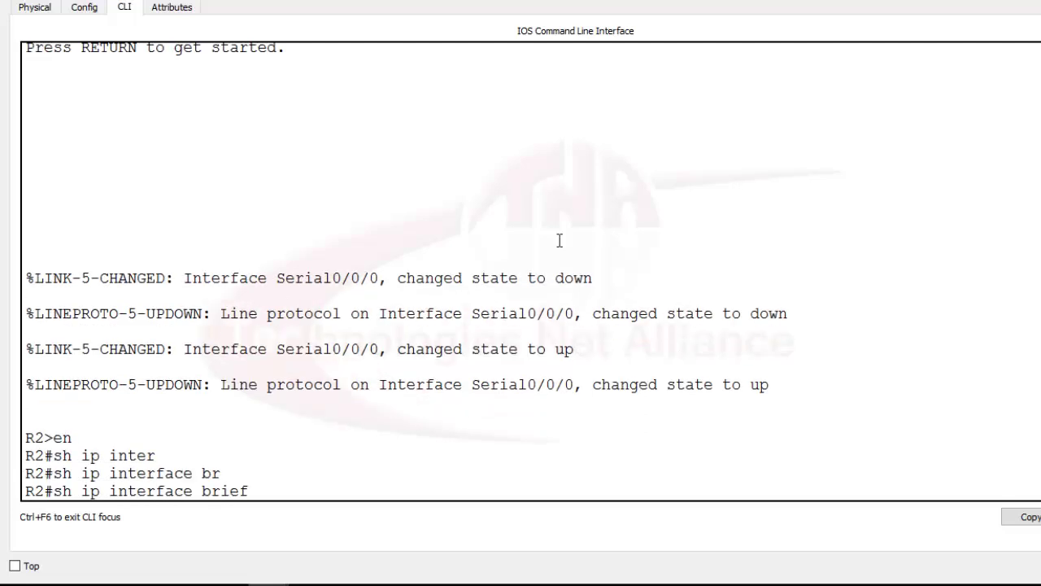
key(Return)
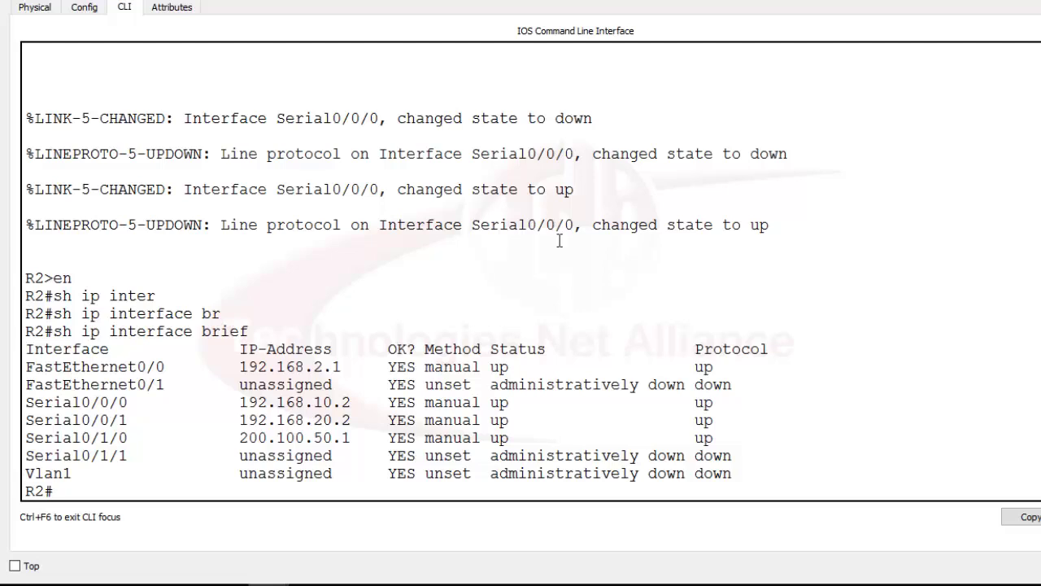
Enter global configuration mode on R2 and enable ipv6 unicast-routing
text(conf t)
key(Return)
text(ipv)
key(Tab)
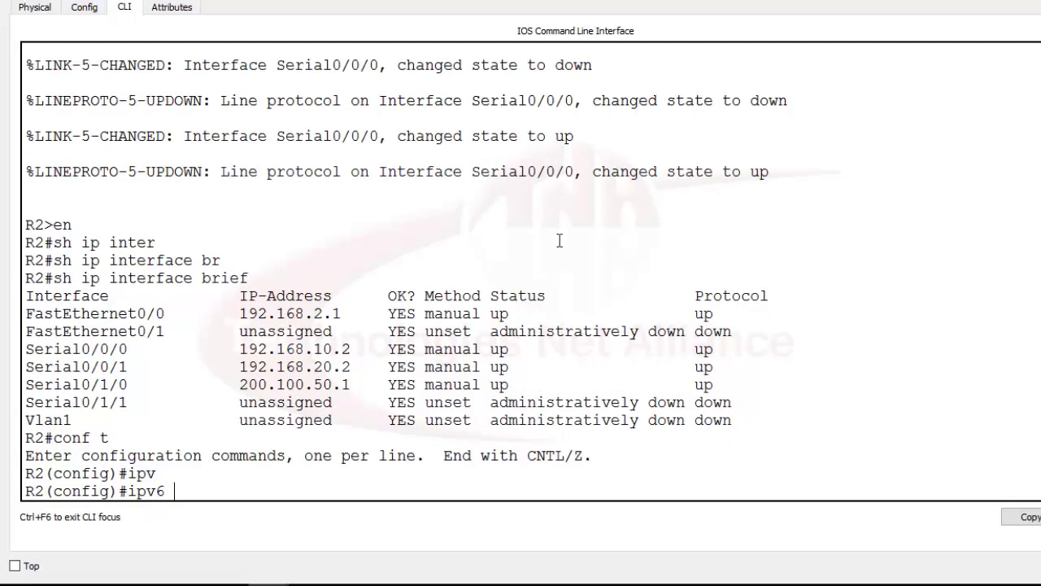
text(un)
key(Tab)
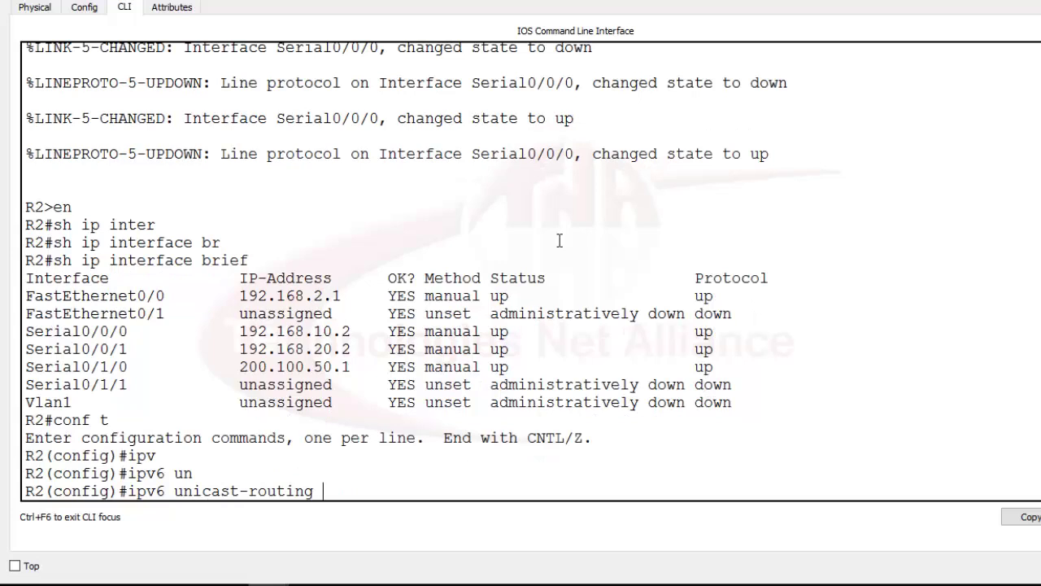
key(Return)
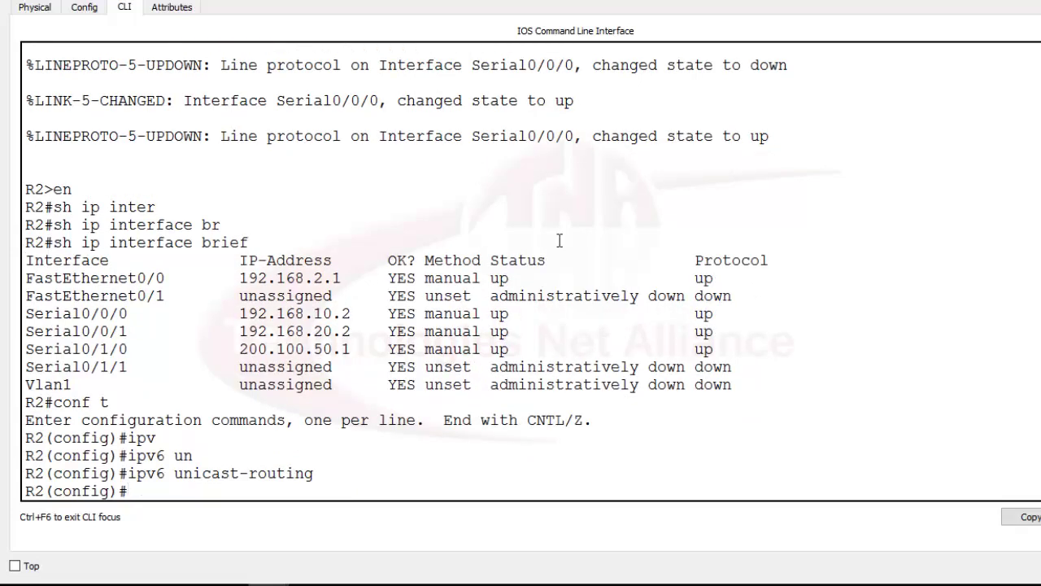
Enter R2's interface f0/0 and compose an ipv6 address command with the copied prefix 2001:db8:acad:1::/64
text(int f0/0)
key(Return)
text(ipv)
key(Tab)
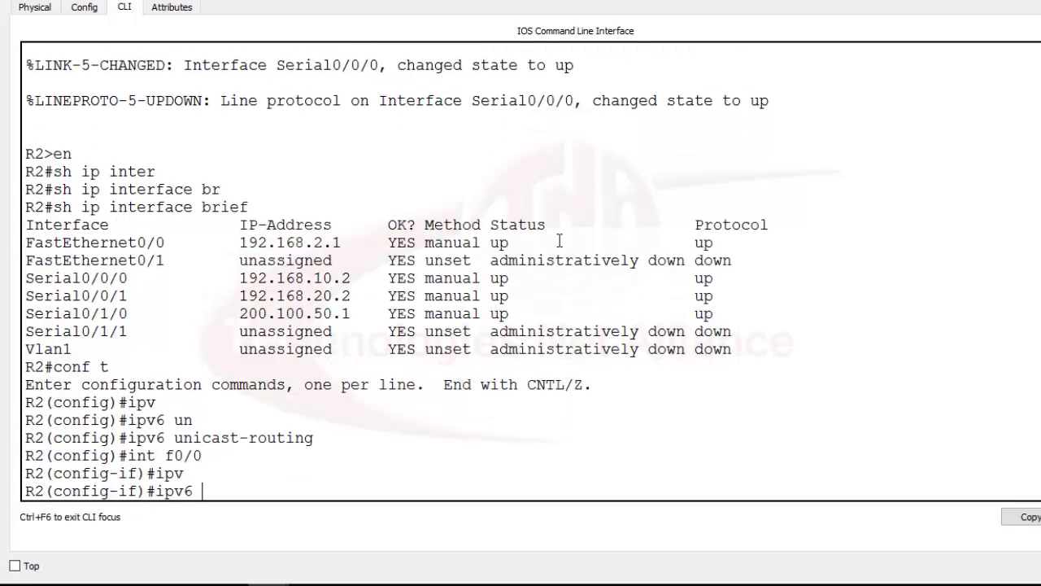
text(ad)
key(Tab)
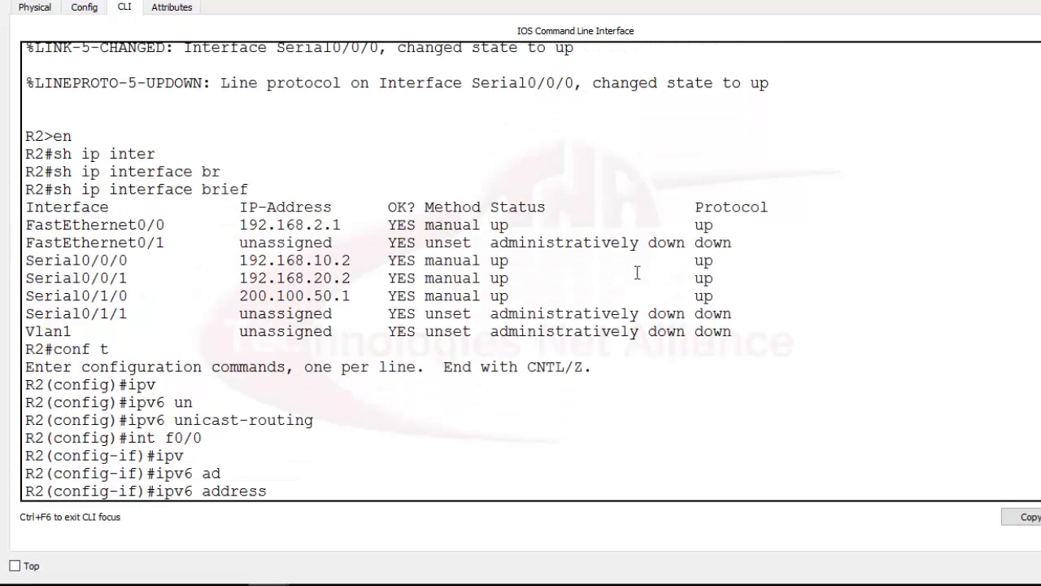
right_click(312, 488)
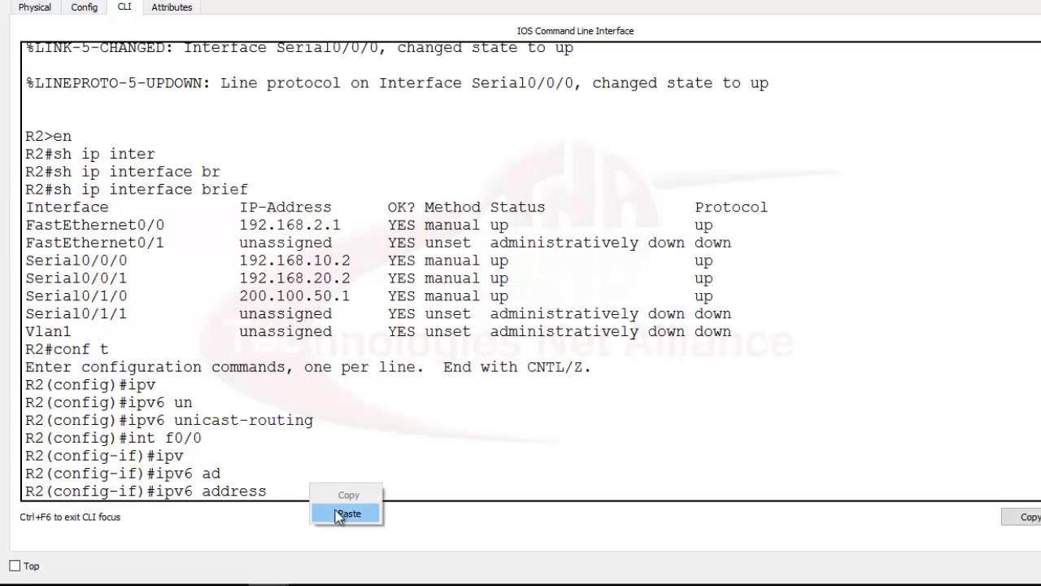
click(348, 514)
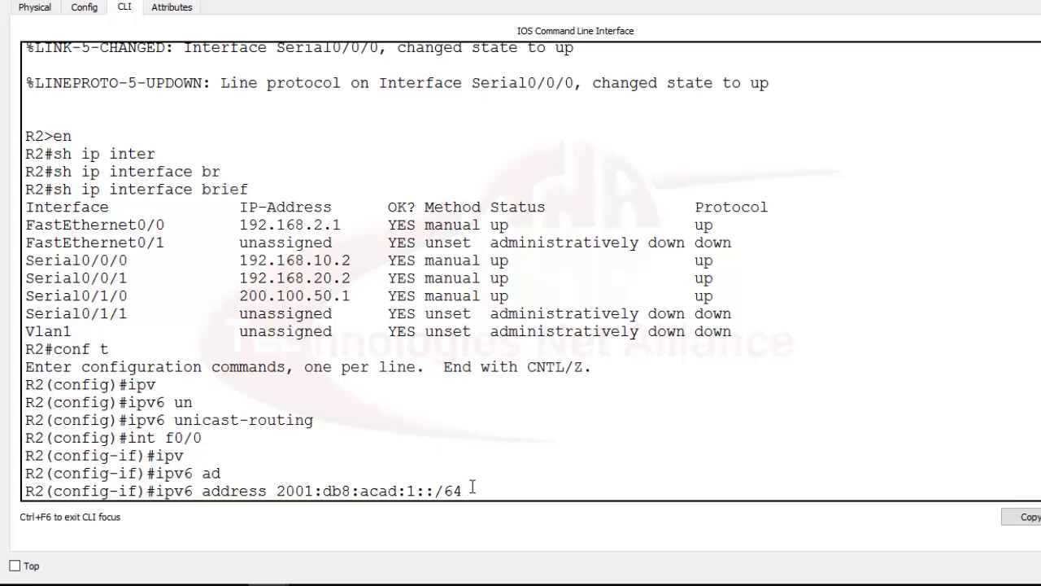
Edit the pasted prefix to 2001:db8:acad:2::1/64 and apply it as the IPv6 address of R2's f0/0
key(Left)
key(Left)
key(Left)
text(1)
key(Left)
key(Left)
key(Left)
key(Left)
key(Right)
key(BackSpace)
text(2)
key(Return)
Start an ipv6 address command for R2's f0/0 with a link-local address beginning with fe80
text(ipv)
key(Tab)
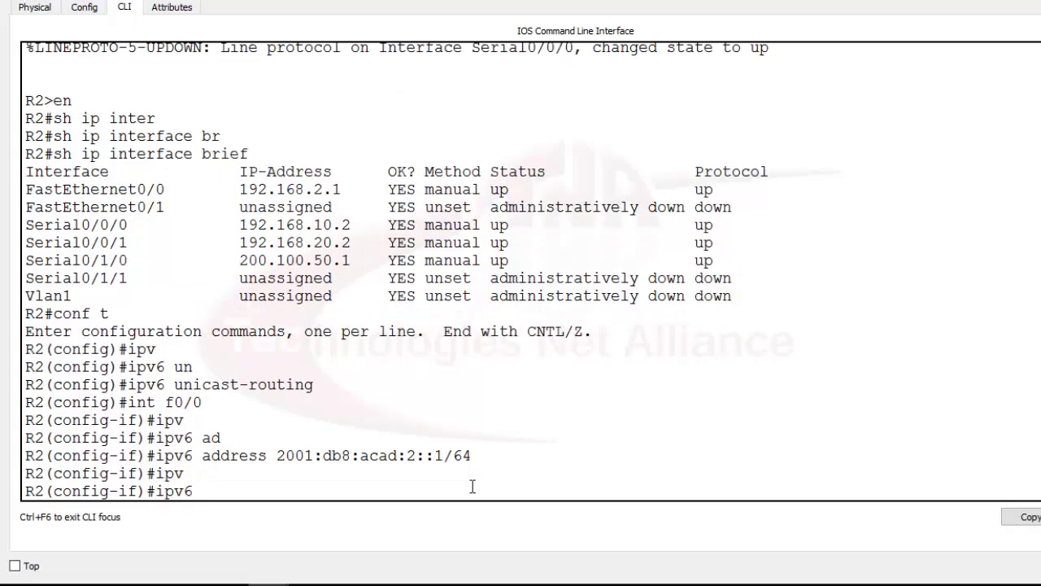
text(ad)
key(Tab)
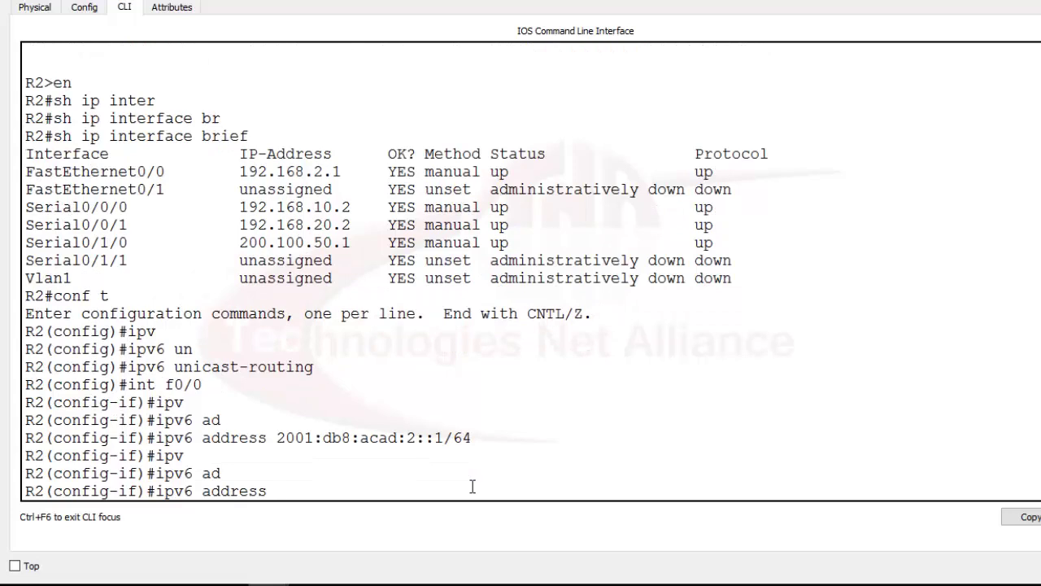
text(fe80)
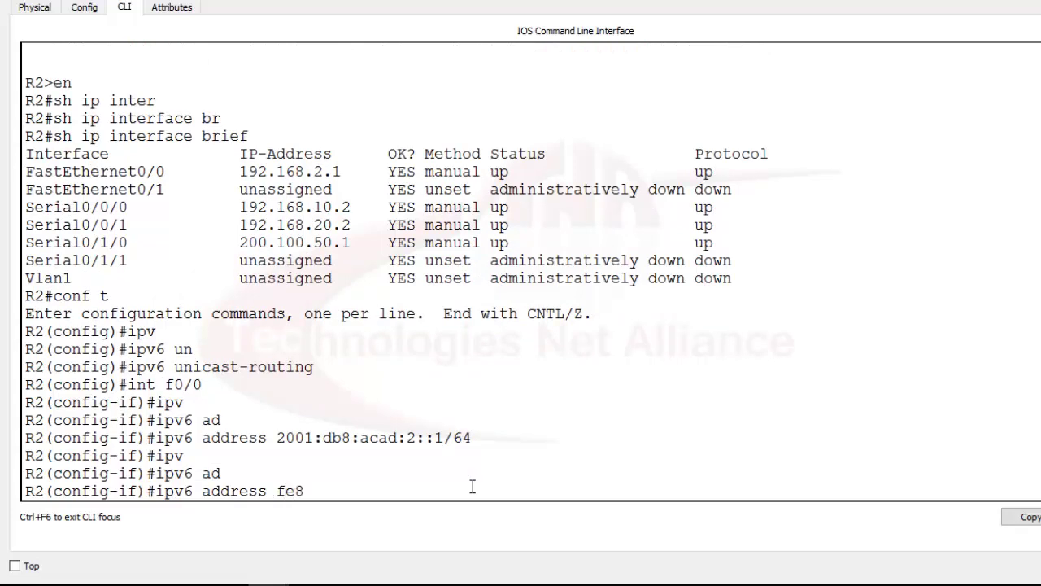